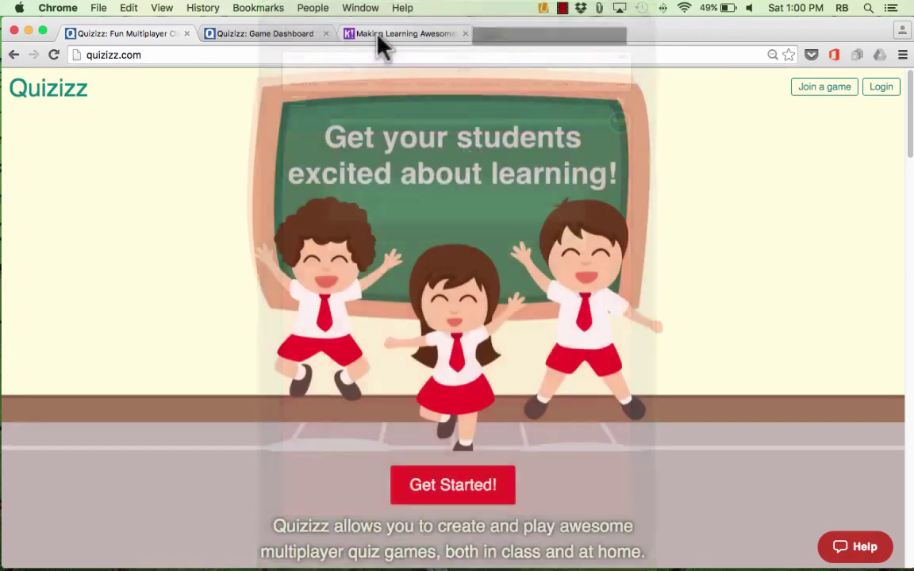
Switch to the 'Making Learning Awesome' tab showing Kahoot at getkahoot.com
left_click(378, 35)
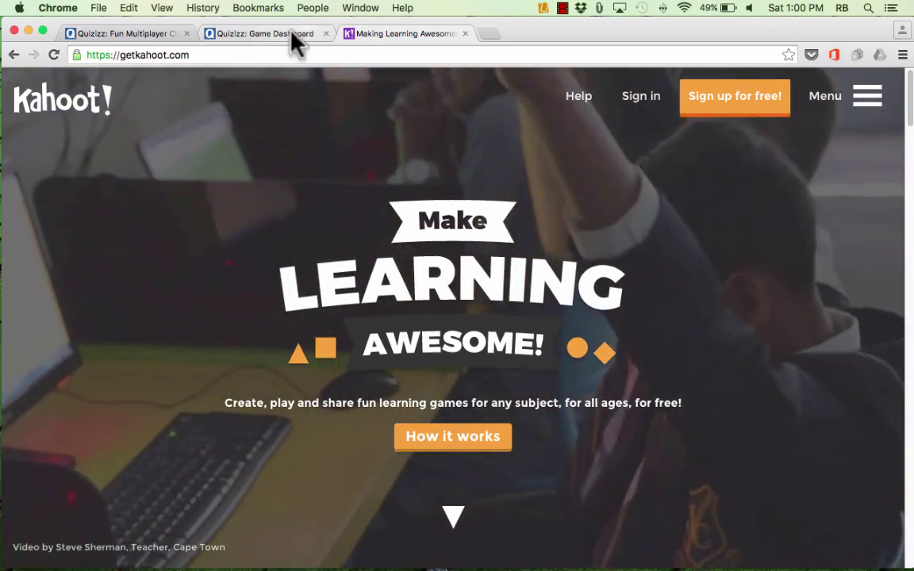
Return to the 'Quizizz: Fun Multiplayer' homepage tab at quizizz.com
left_click(126, 33)
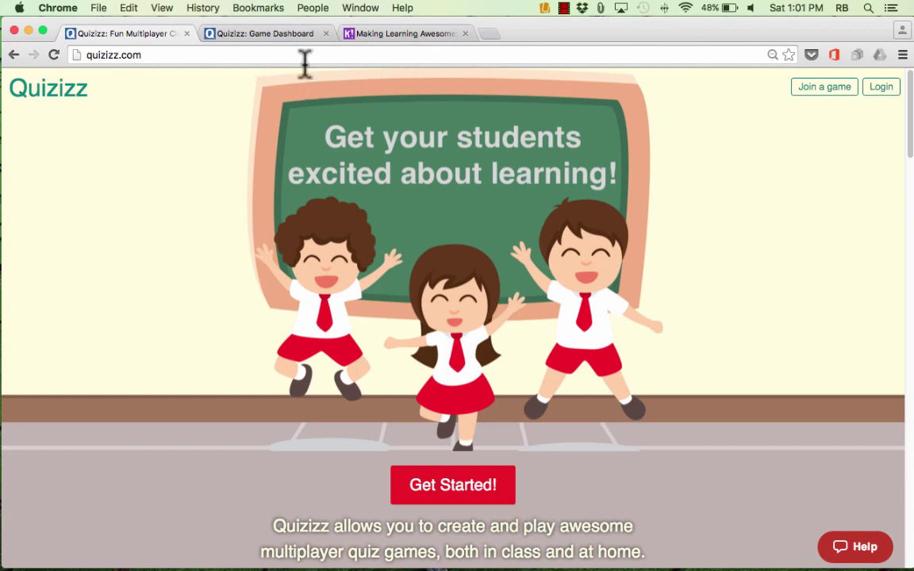
Show the Spanish Animals Quiz lobby with its join code on the Game Dashboard tab
left_click(270, 36)
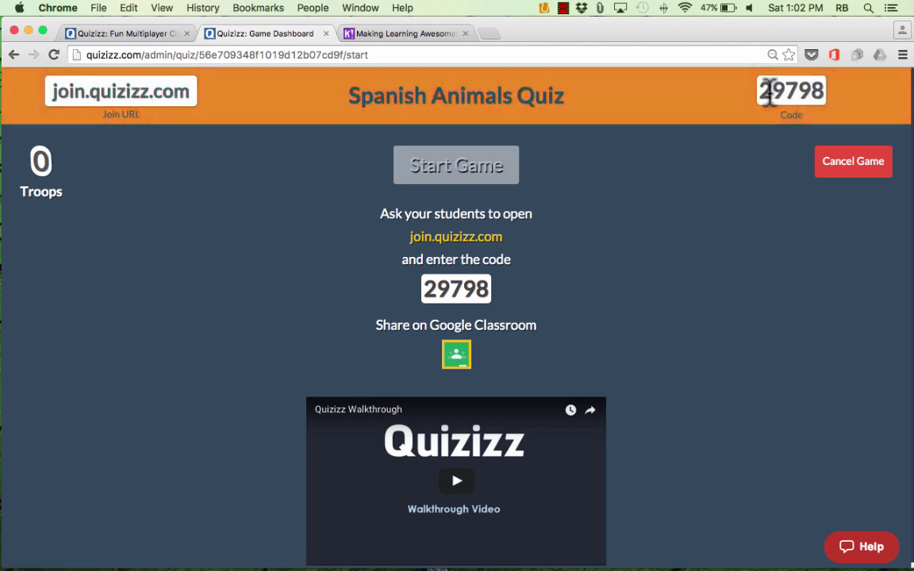
Select the game's join code, then return to the dashboard once one student has joined
left_click_drag(763, 91, 823, 90)
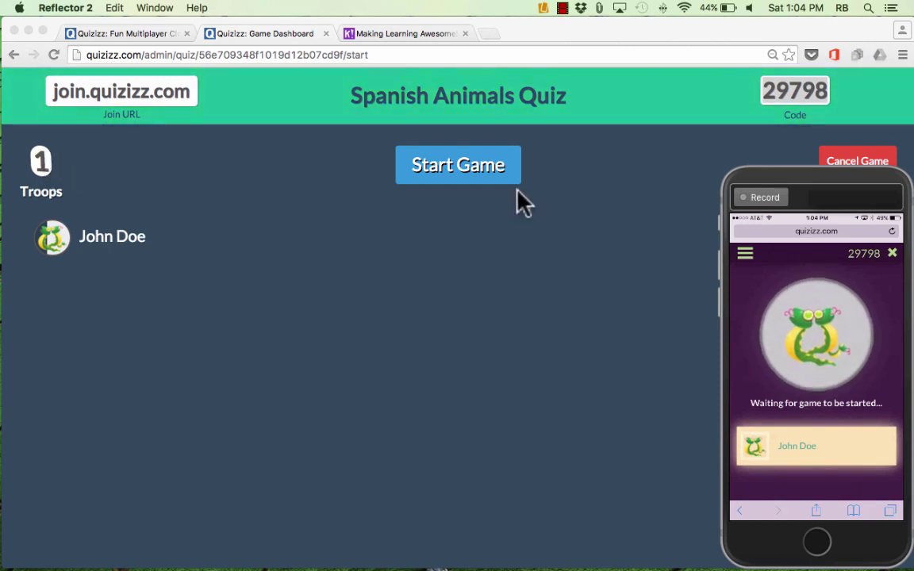
left_click(477, 172)
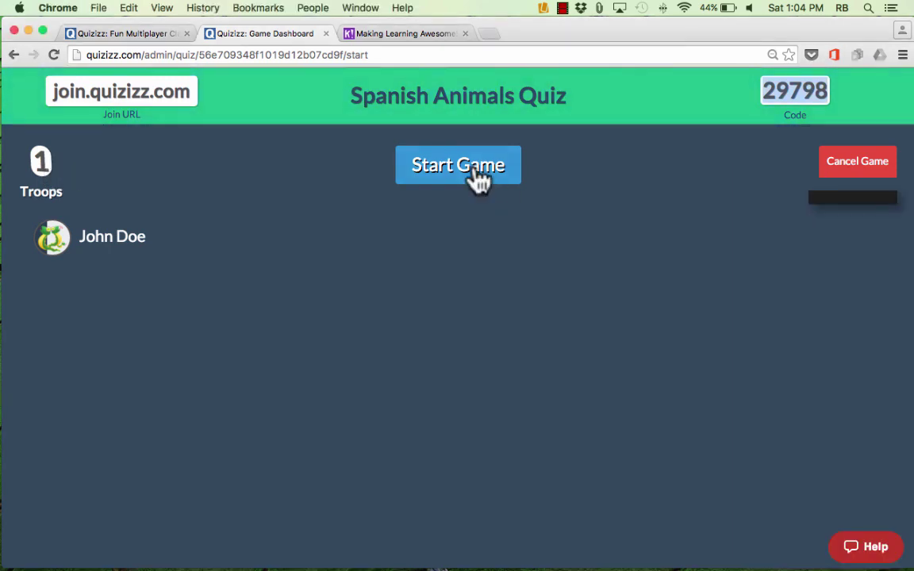
Start the live game and answer the animal questions with oveja, mapache and conejo
left_click(476, 171)
key("super+Tab")
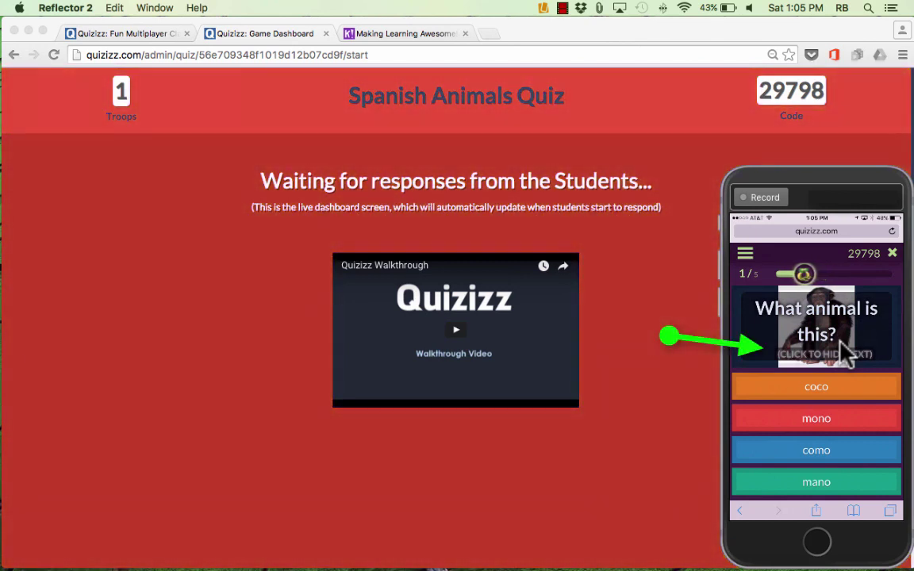
left_click(845, 353)
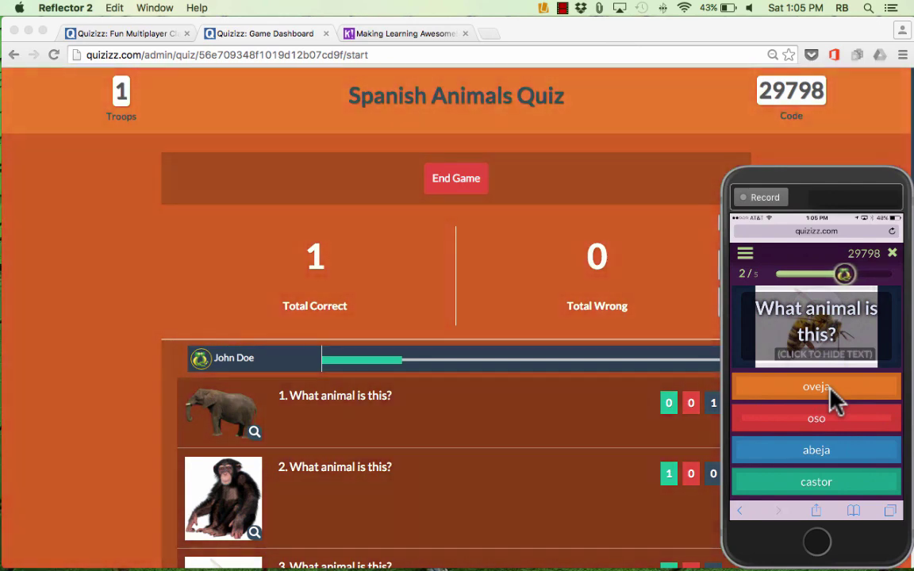
left_click(830, 389)
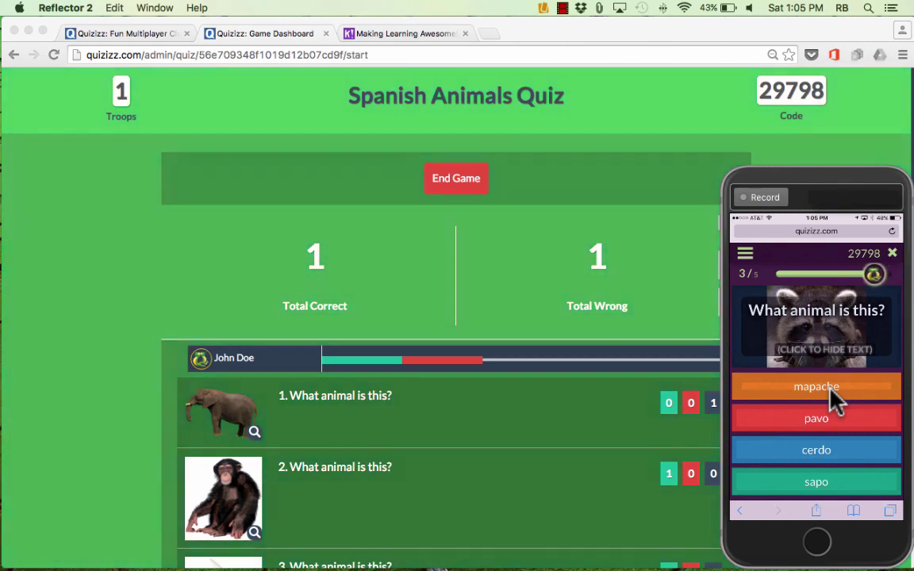
left_click(831, 389)
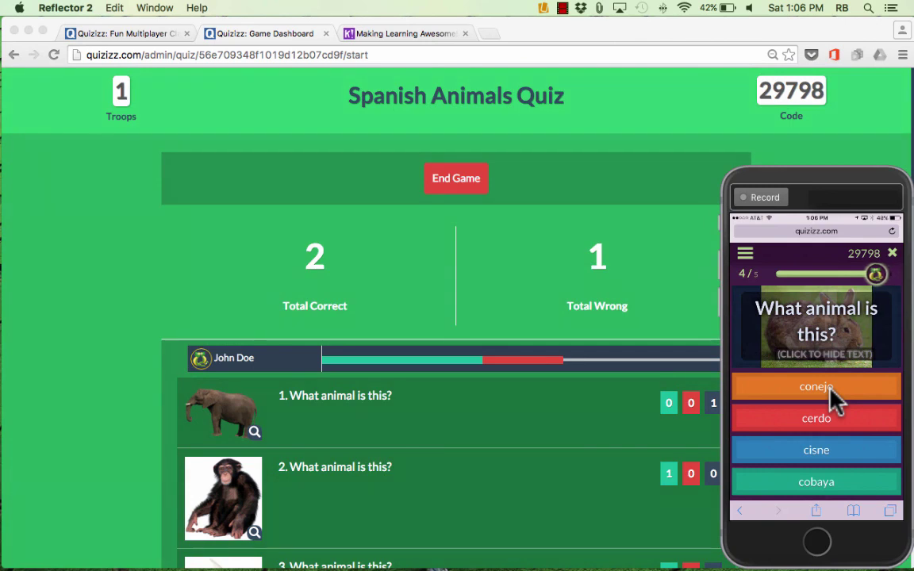
left_click(830, 389)
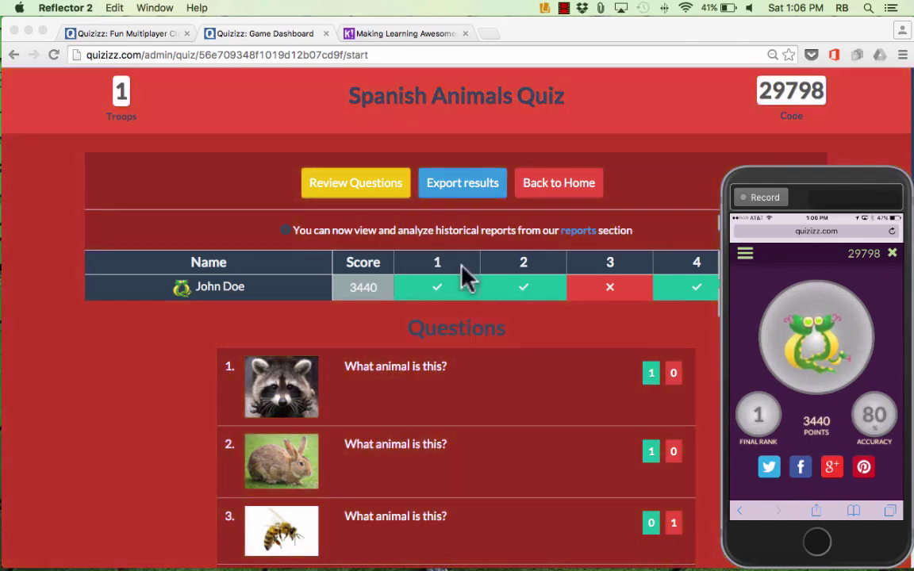
Bring the finished game's full score table to the front
left_click(246, 155)
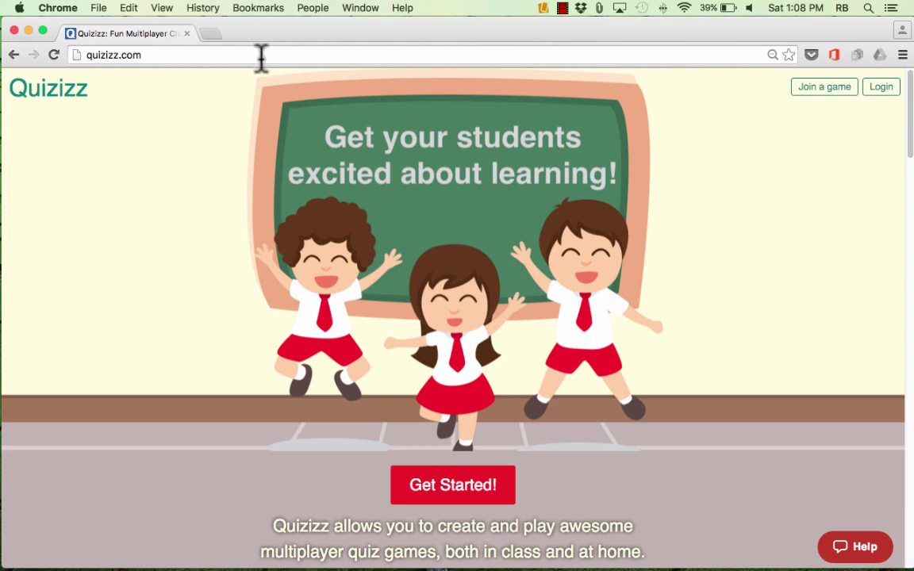
Open the login and sign-up forms, then browse the Featured Quizzes list
left_click(881, 89)
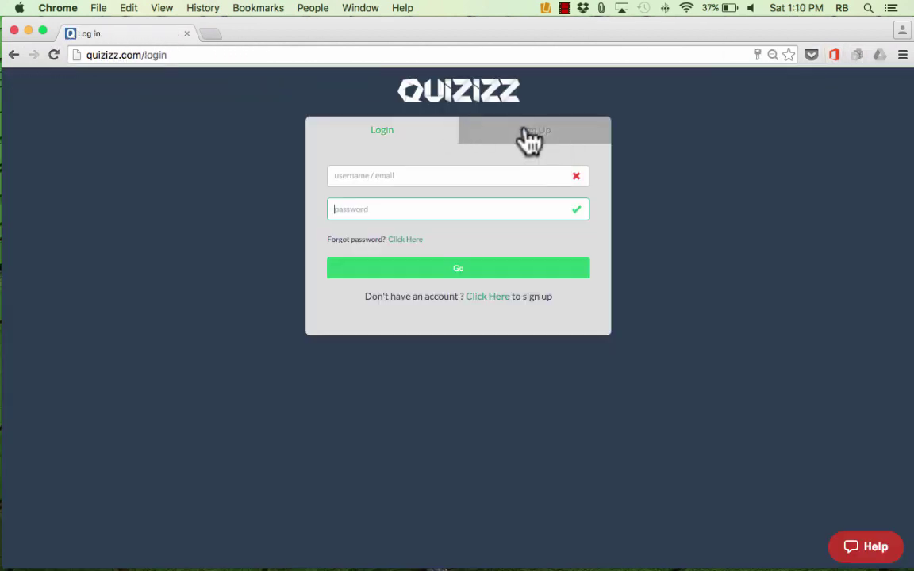
left_click(529, 139)
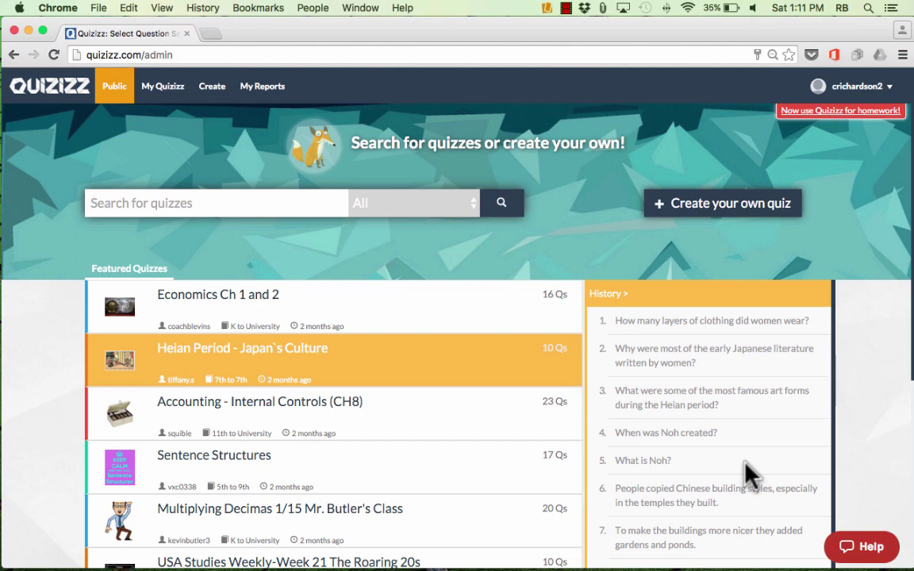
mouse_move(240, 310)
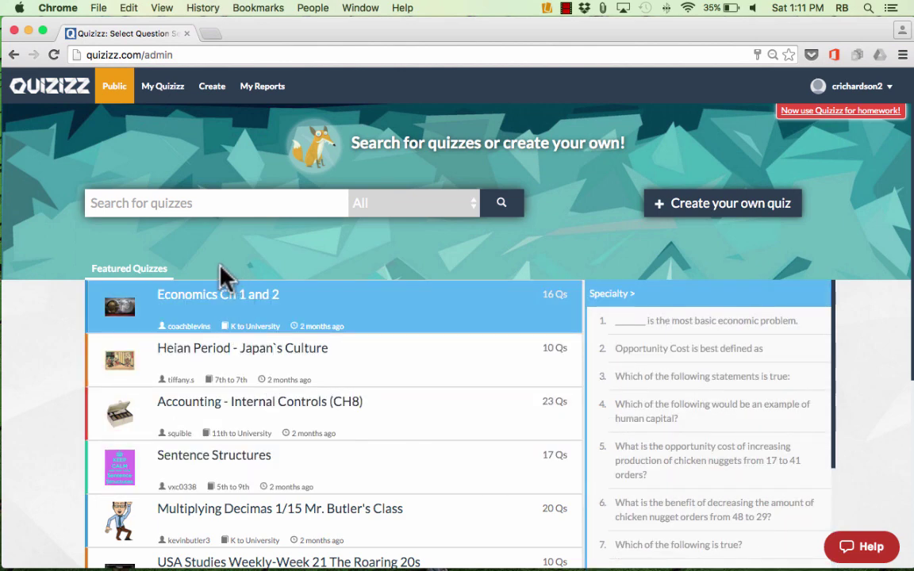
scroll(305, 341, "down", 2)
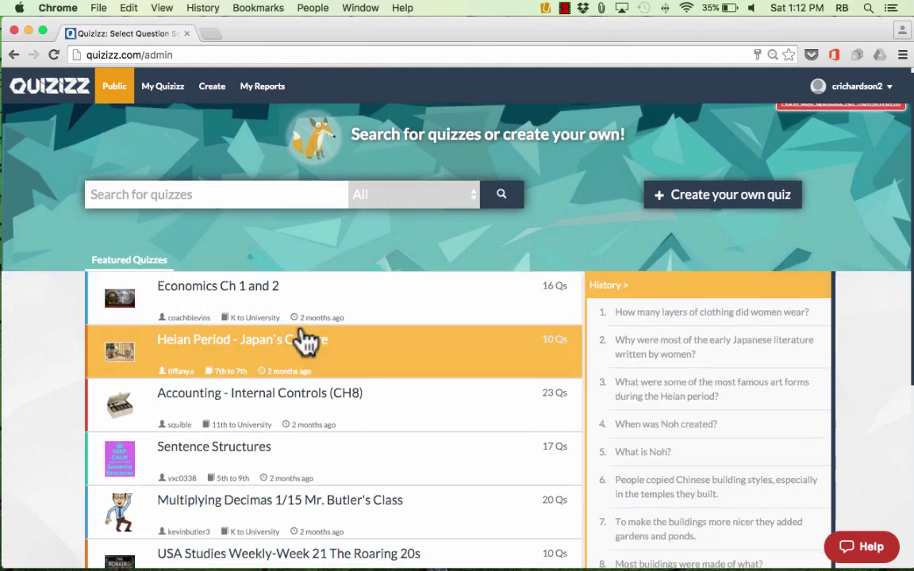
scroll(306, 343, "down", 1)
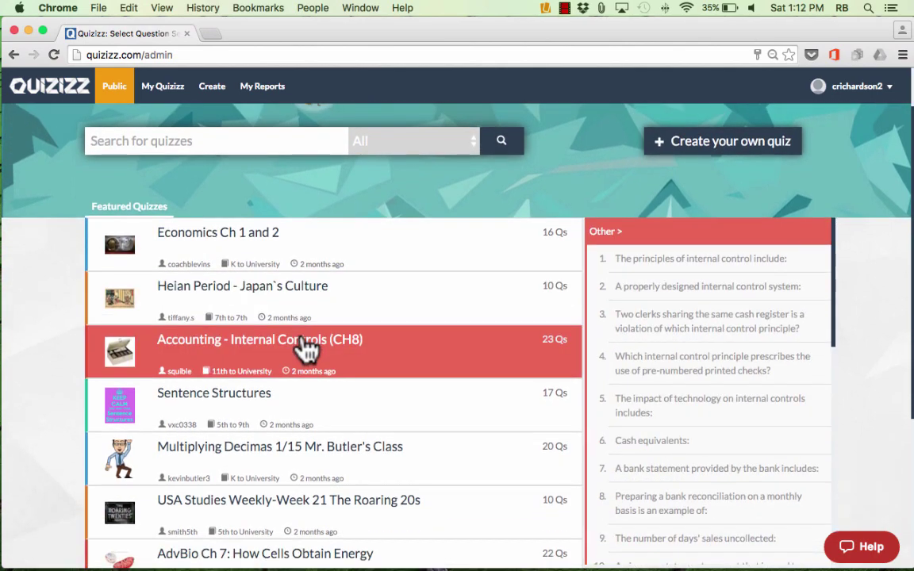
scroll(306, 346, "down", 8)
scroll(332, 351, "down", 10)
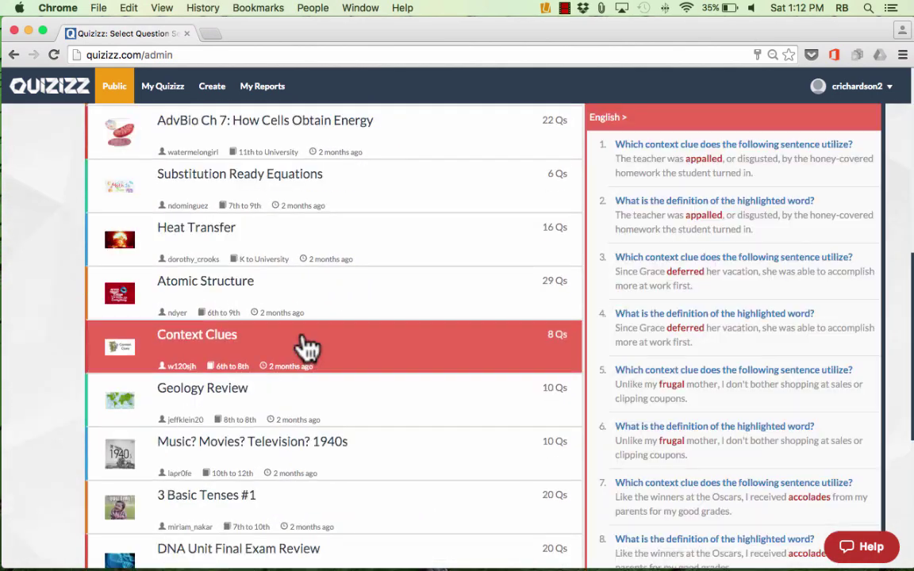
scroll(306, 347, "up", 2)
scroll(218, 282, "down", 10)
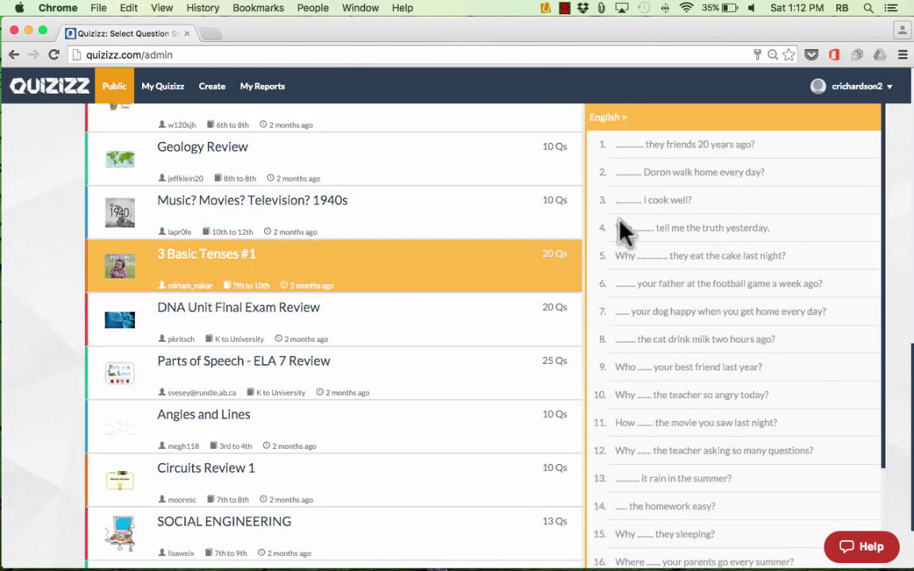
scroll(341, 254, "down", 10)
scroll(342, 254, "up", 10)
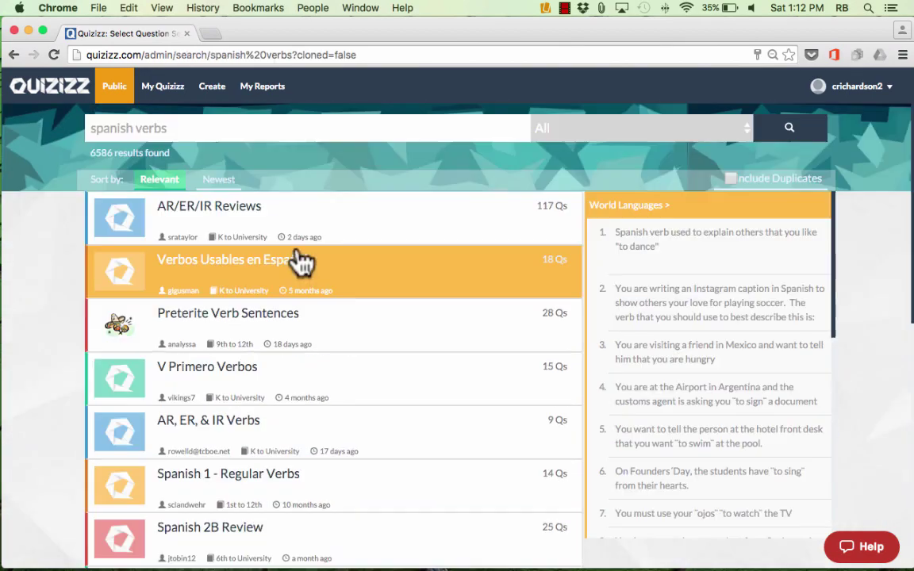
Duplicate the AR/ER/IR Reviews quiz into my account and go back to My Quizizz
scroll(327, 238, "down", 8)
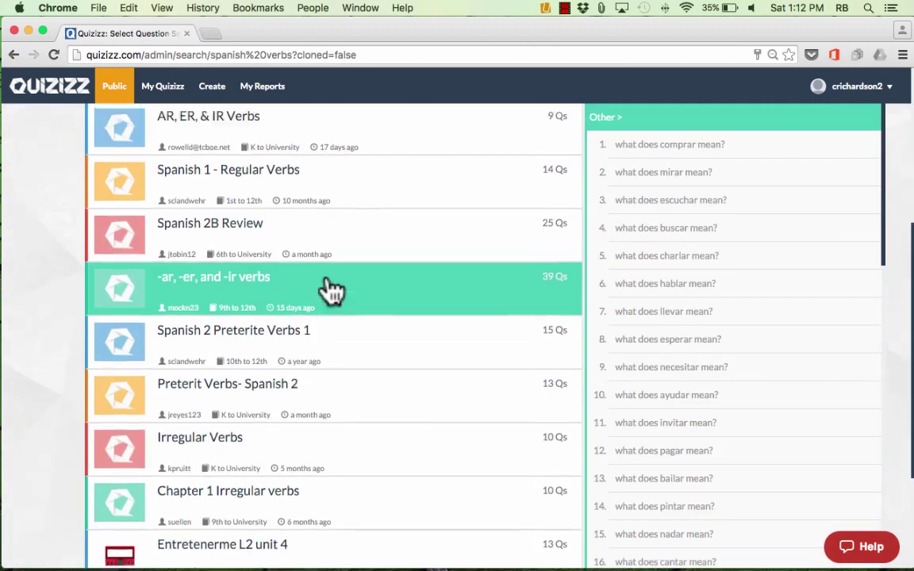
scroll(332, 291, "up", 4)
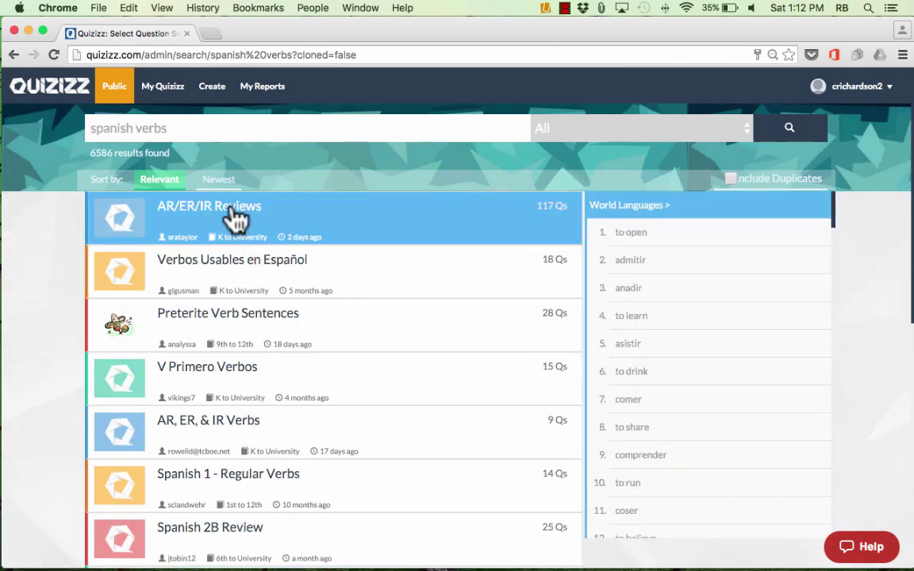
left_click(233, 211)
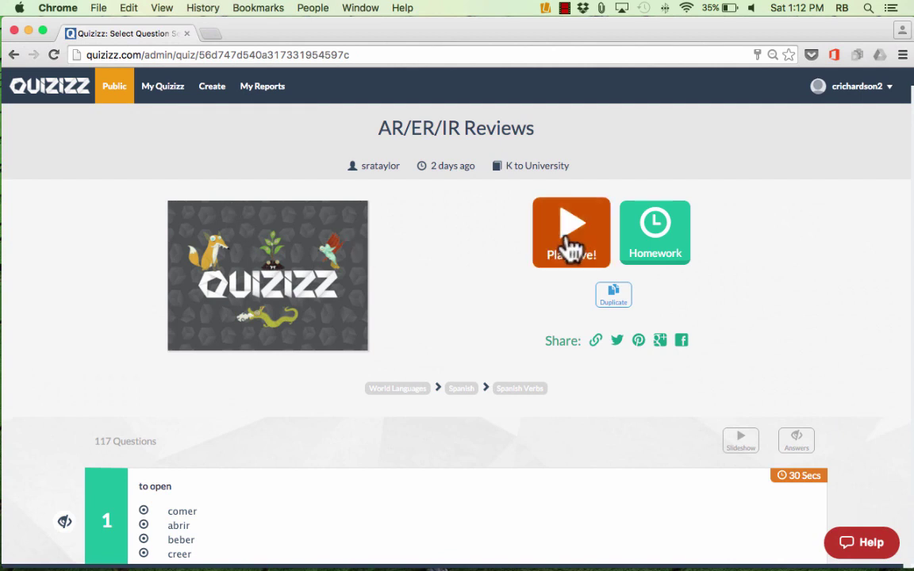
left_click(622, 303)
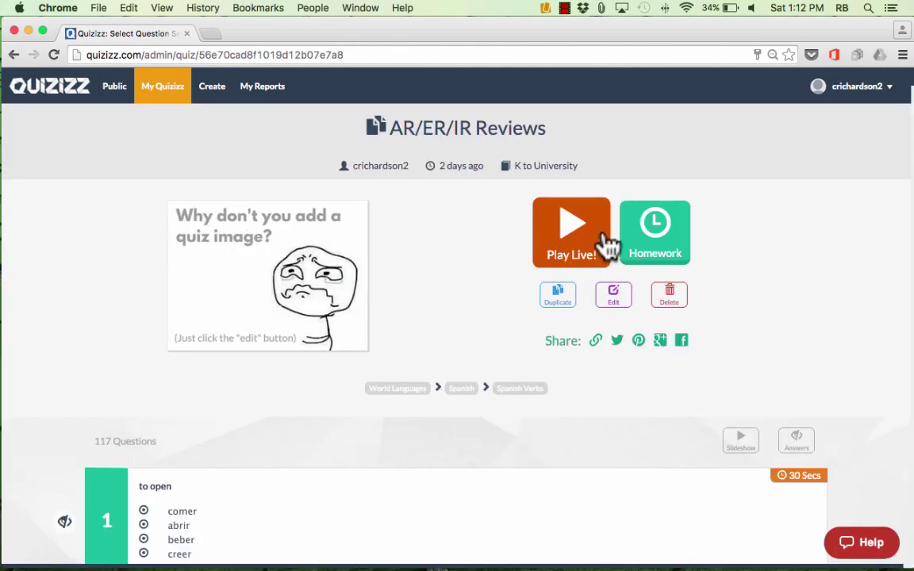
left_click(168, 91)
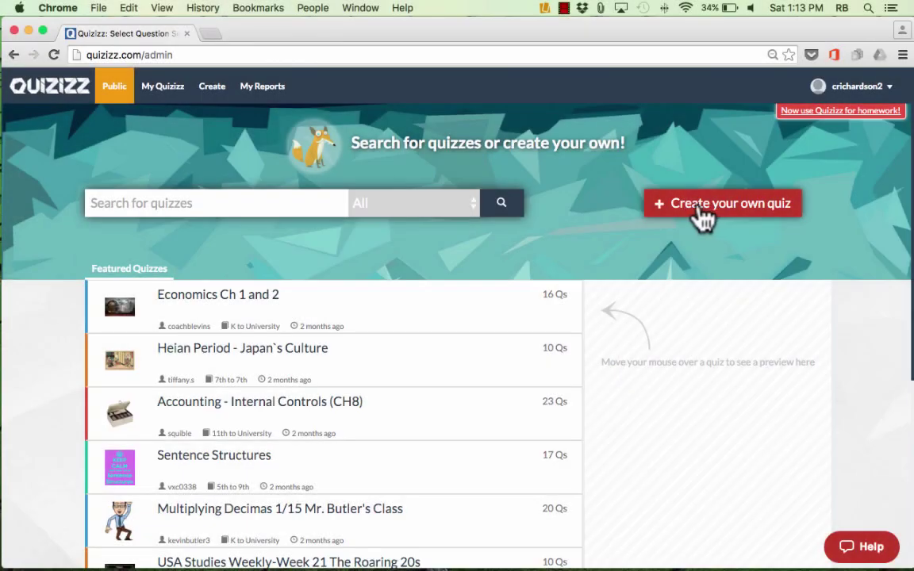
Create a new English quiz named 'Classroom Vocabulary' and start its first question
left_click(211, 87)
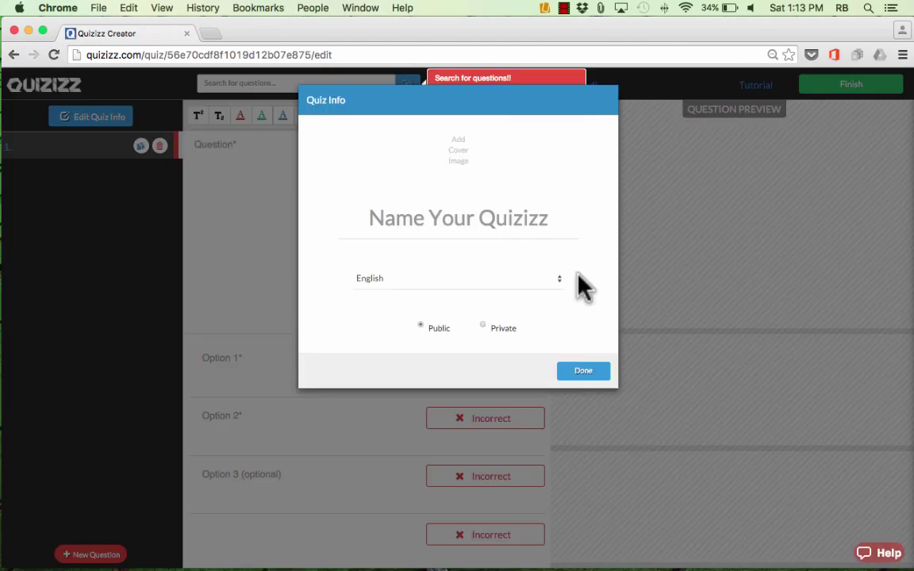
left_click(487, 219)
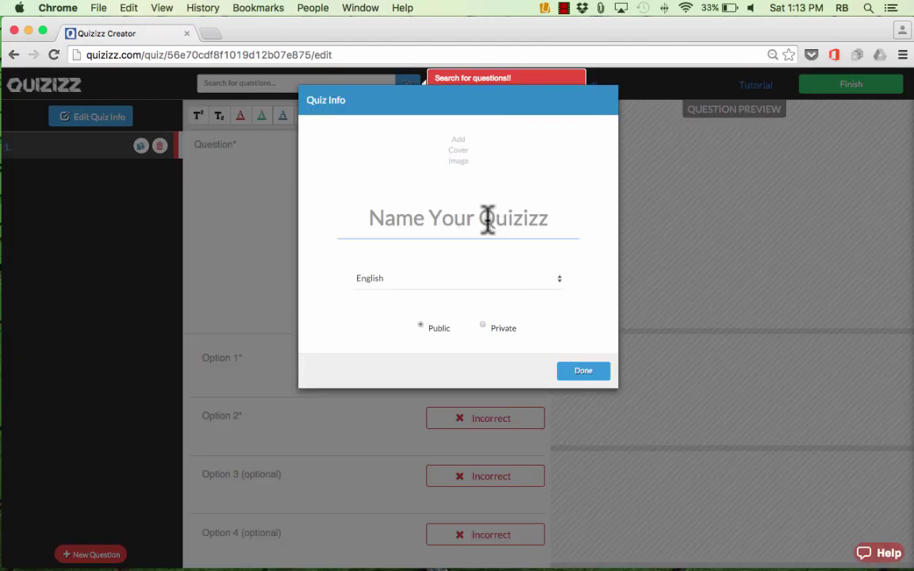
type("Classroom Vocabulary")
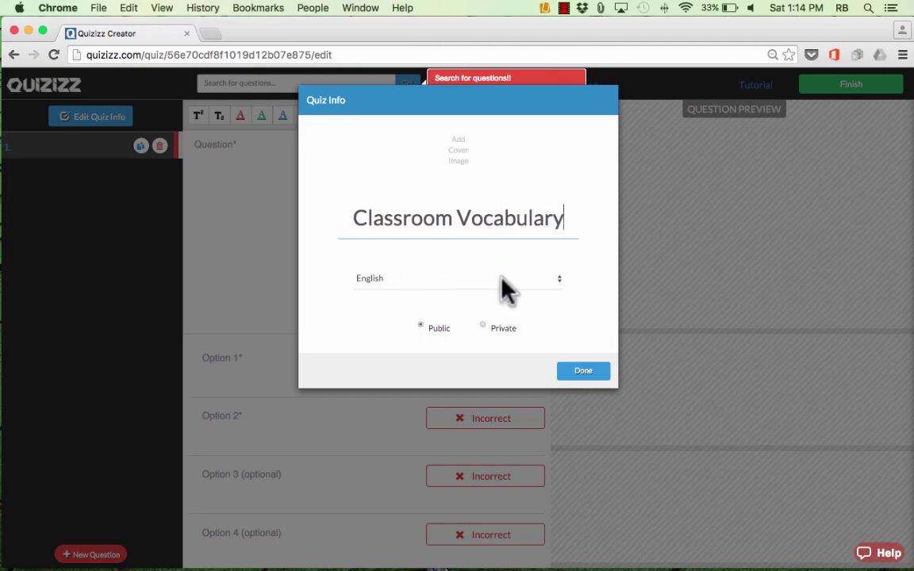
left_click(449, 279)
left_click(448, 279)
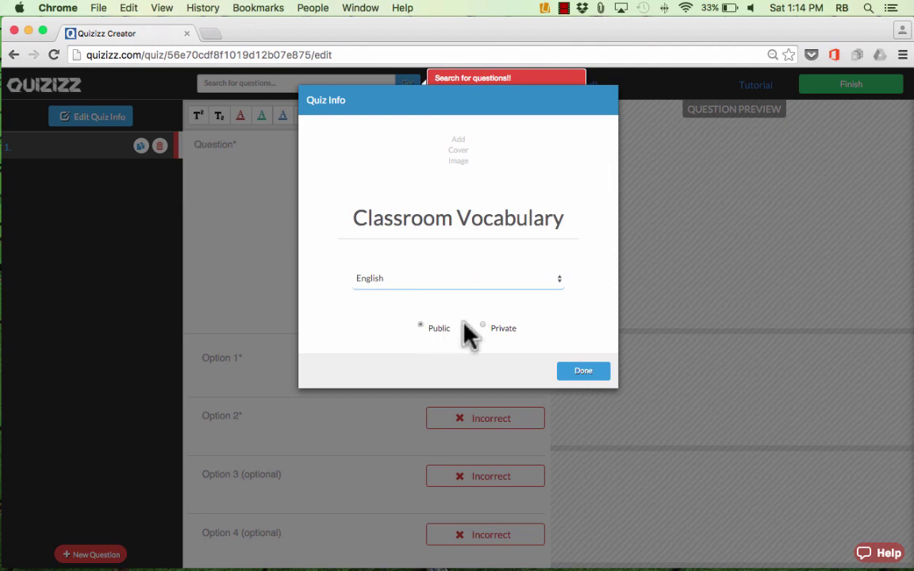
left_click(587, 373)
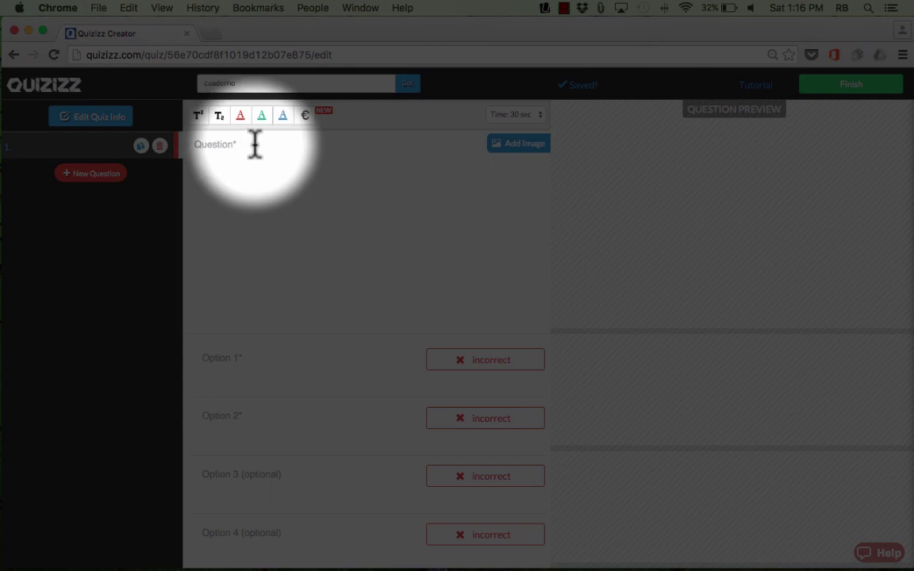
left_click(246, 145)
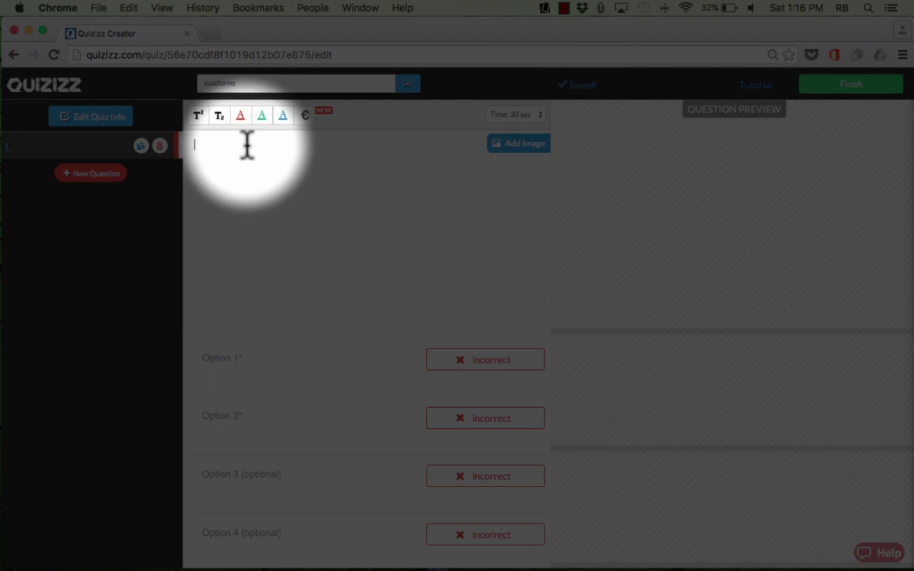
Enter 'What is this?' as the first question and bring up its image upload
type("W")
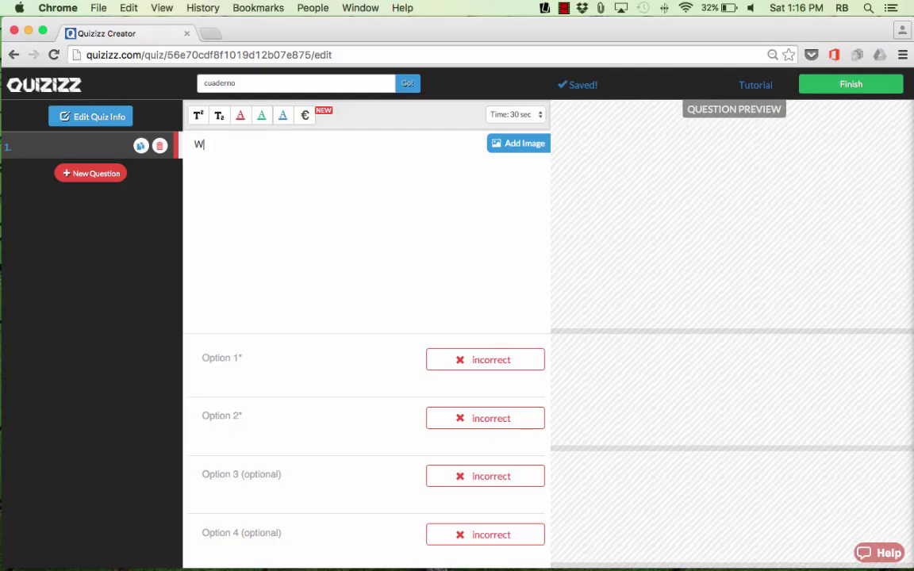
type("hat is this?")
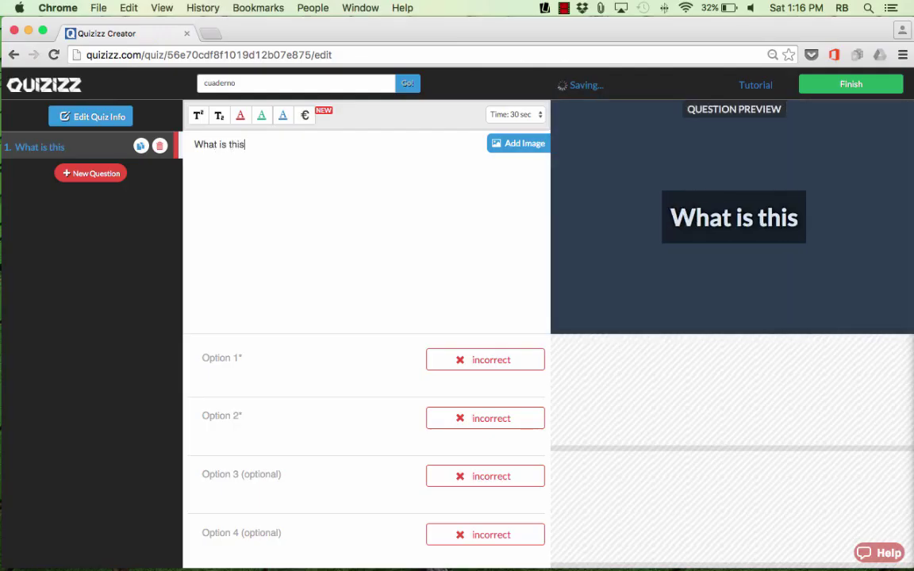
left_click(526, 151)
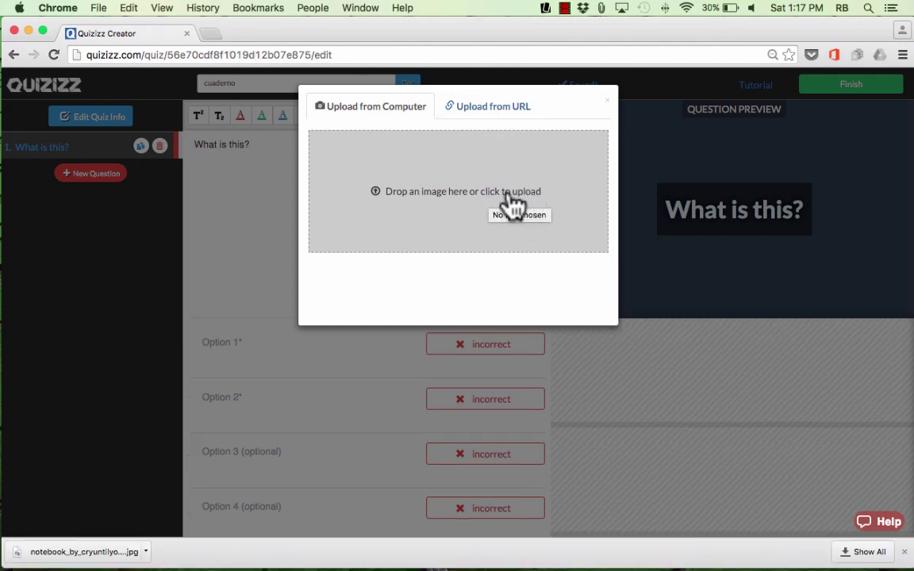
Upload notebook_by_cryuntilyoudie.jpg from the Desktop as the first question's image
left_click(470, 195)
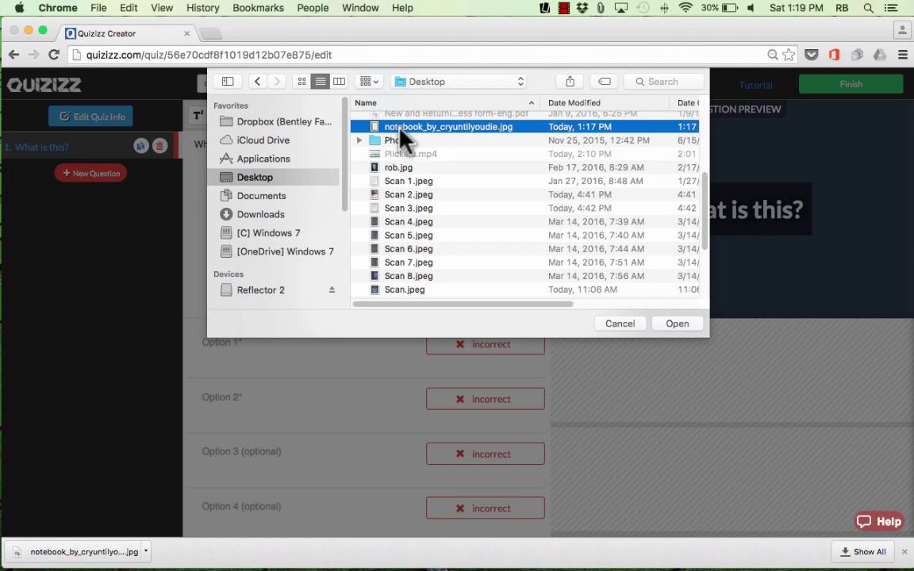
double_click(401, 128)
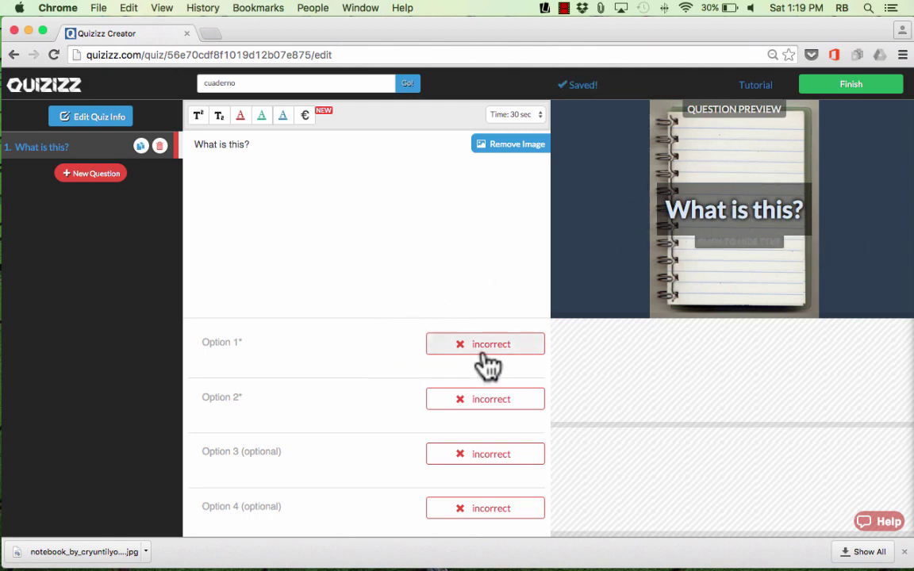
Enter options el lapiz, el papel, el cuaderno, el boligrafo and mark el cuaderno correct
left_click(246, 345)
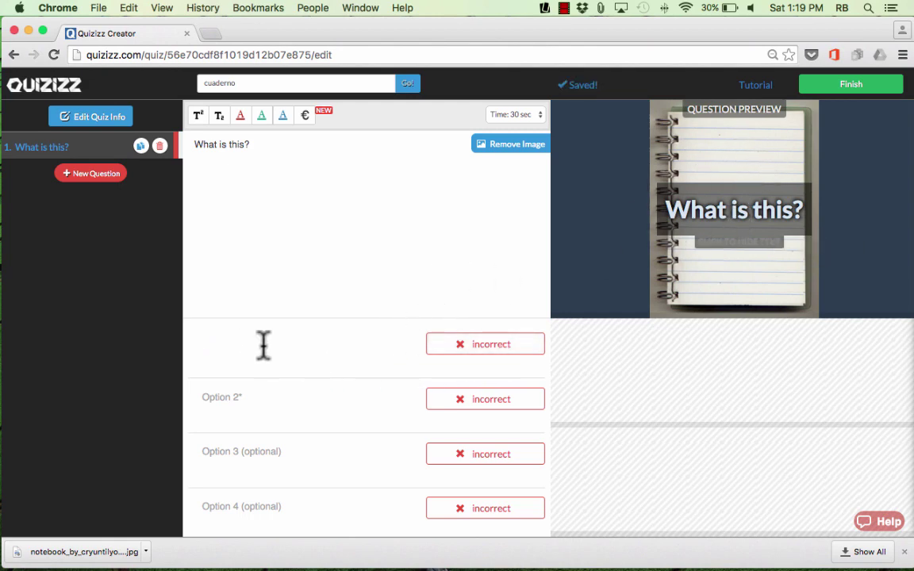
type("el lapiz")
key("Tab")
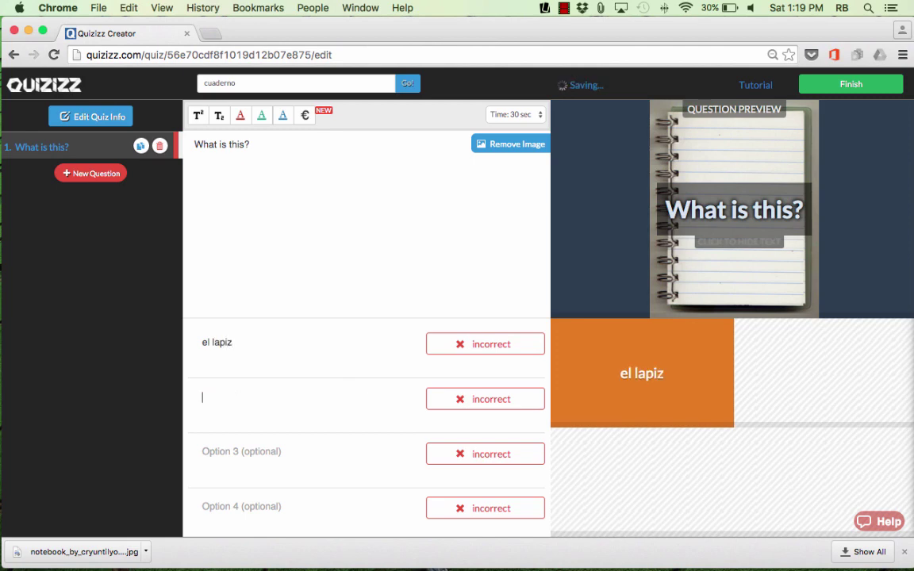
type("el papel")
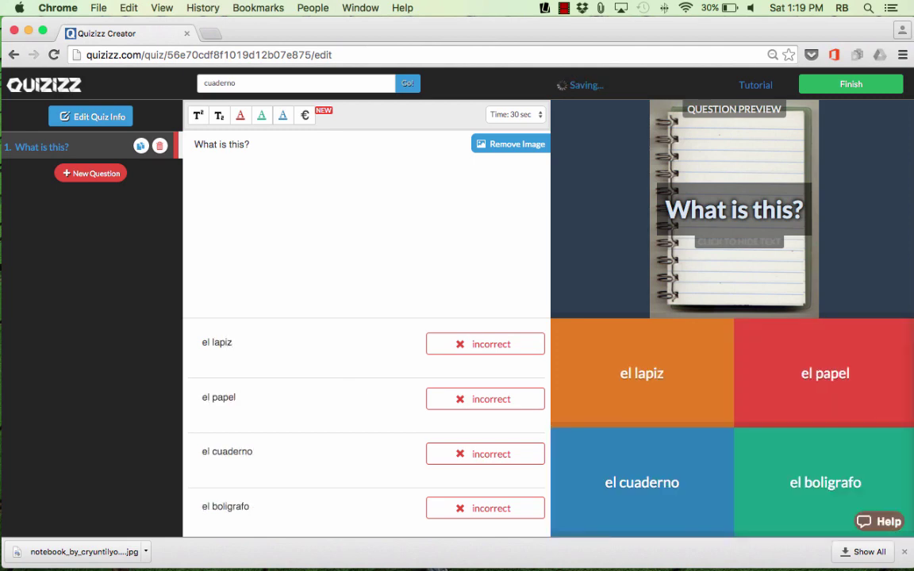
left_click(464, 454)
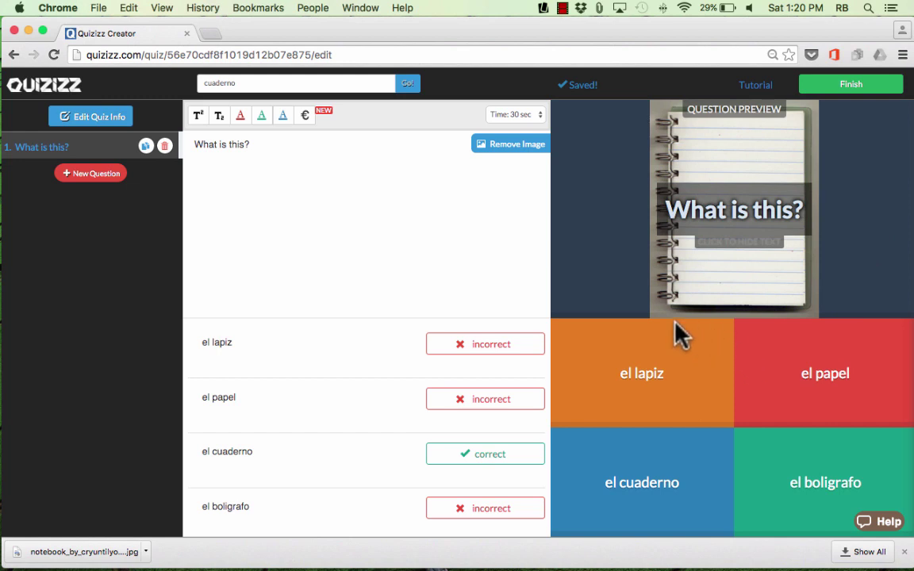
Give question 1 a 10-second time limit, then add a new blank question 2
left_click(536, 119)
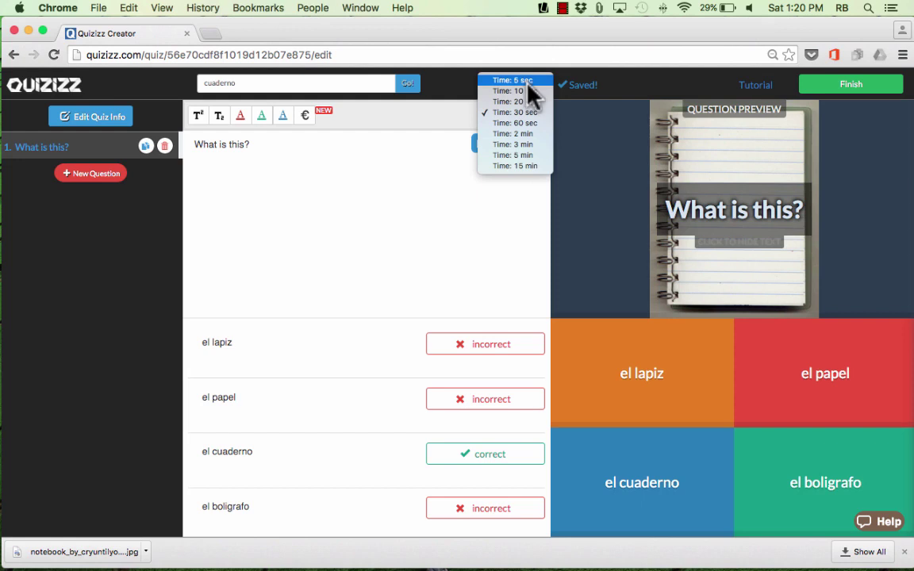
left_click(445, 143)
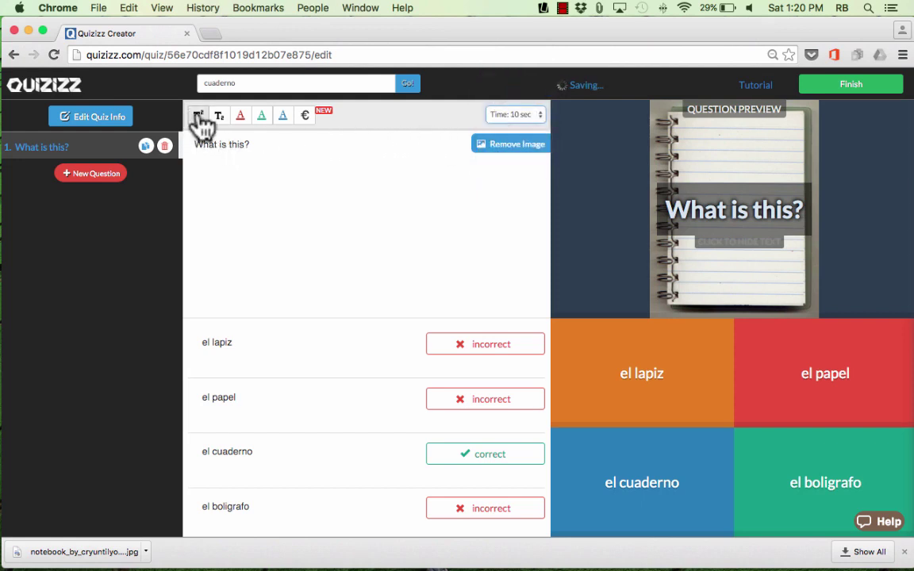
left_click(308, 119)
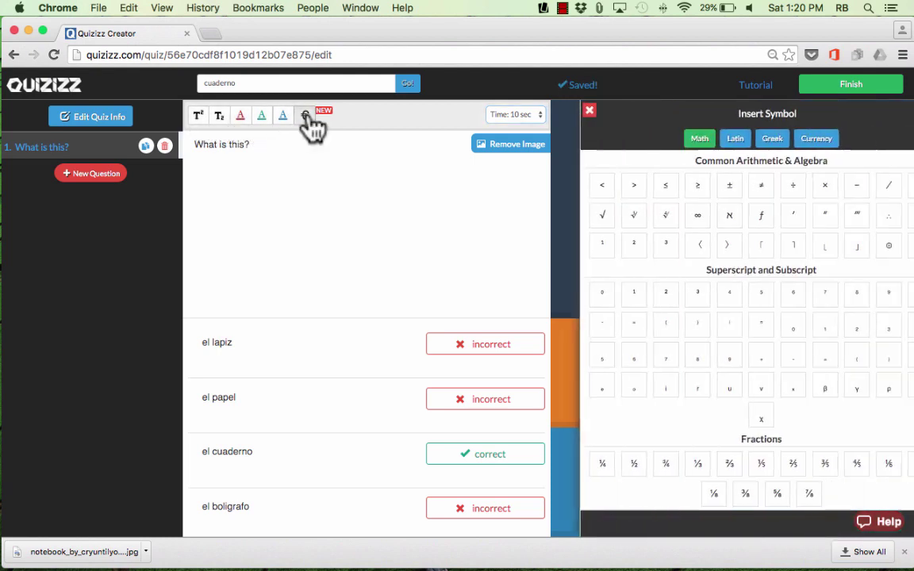
left_click(306, 115)
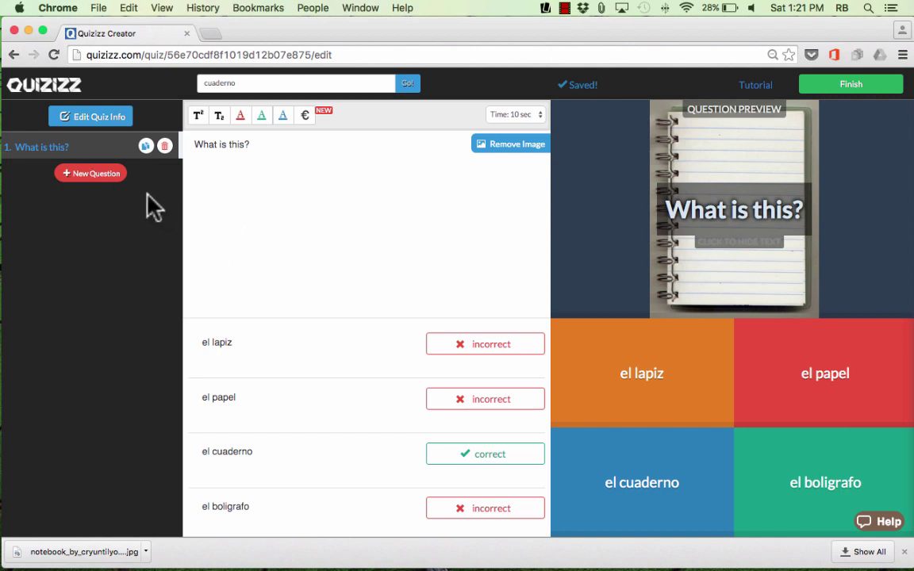
left_click(100, 174)
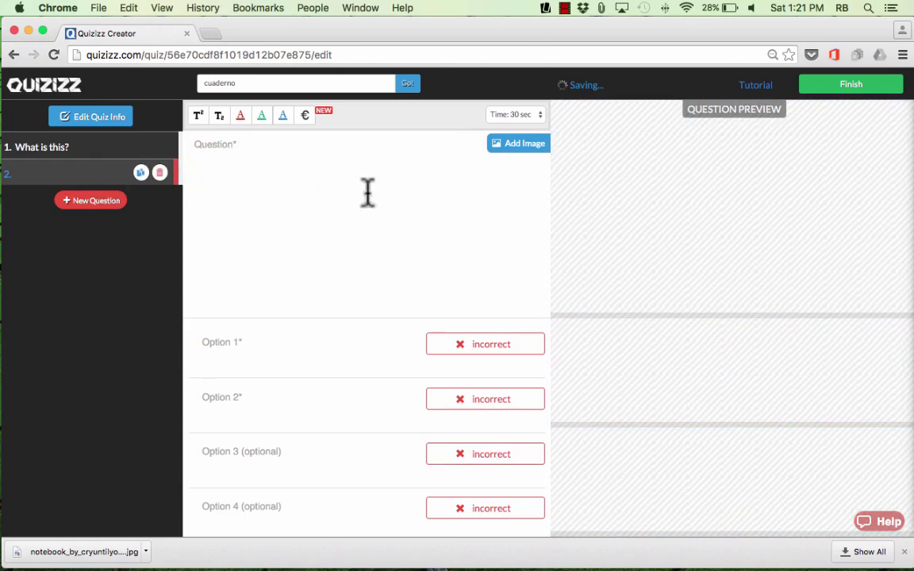
Begin writing the second question's text, 'What is this?'
left_click(303, 157)
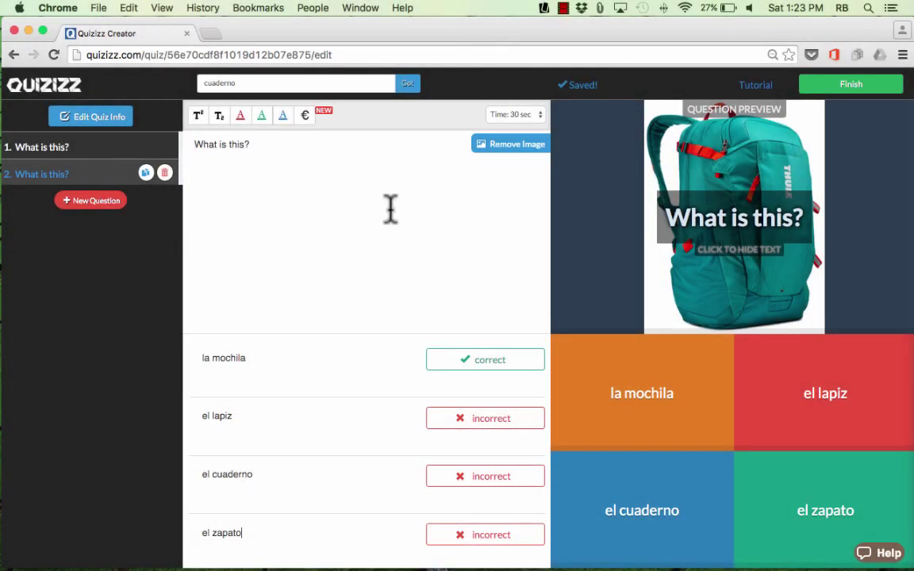
In the quiz details, set grades 5 to 10, subject World Languages and topic Spanish
left_click(876, 96)
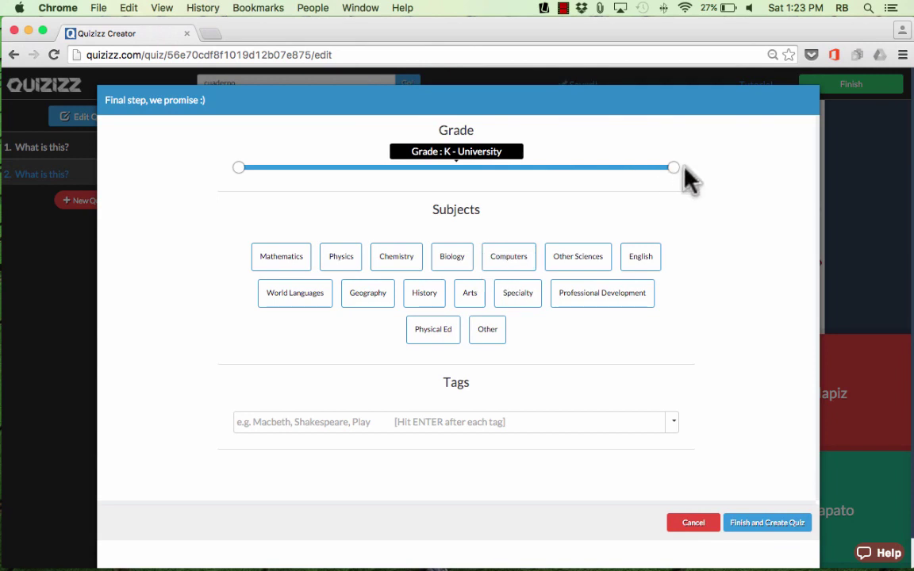
left_click_drag(674, 168, 506, 169)
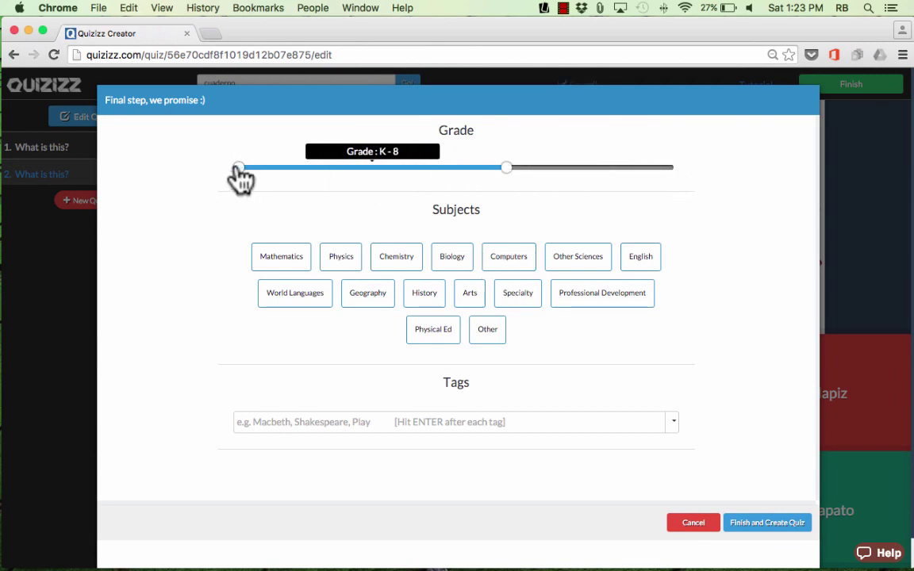
left_click_drag(239, 169, 409, 170)
left_click_drag(507, 169, 573, 170)
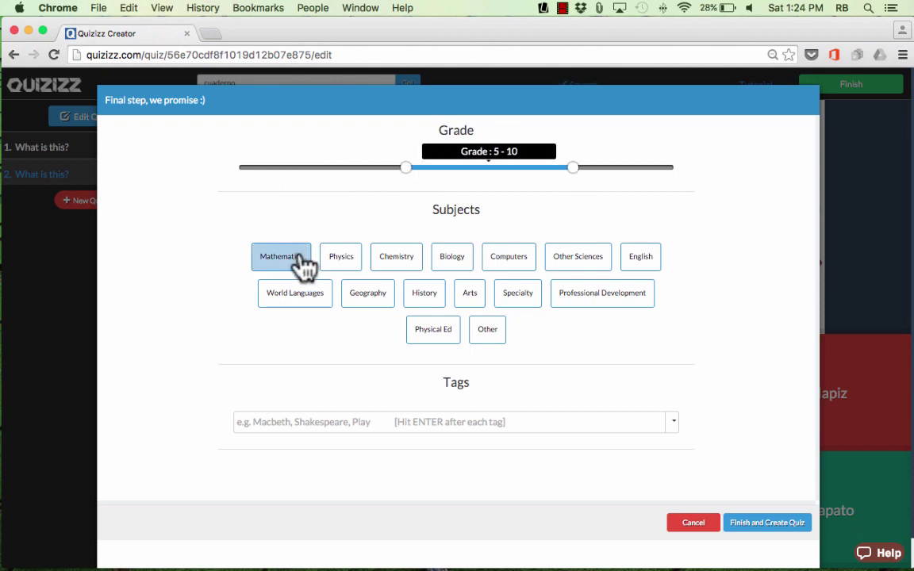
left_click(300, 301)
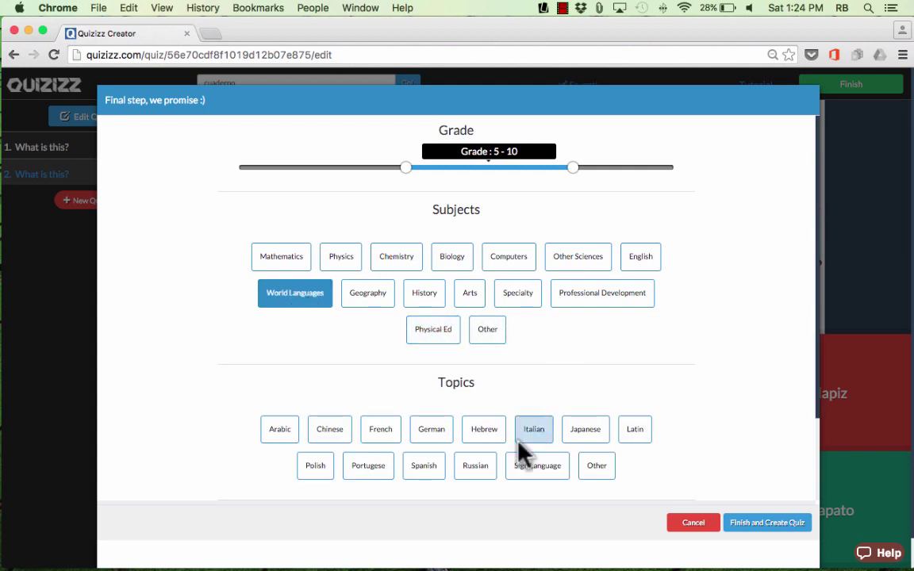
left_click(429, 474)
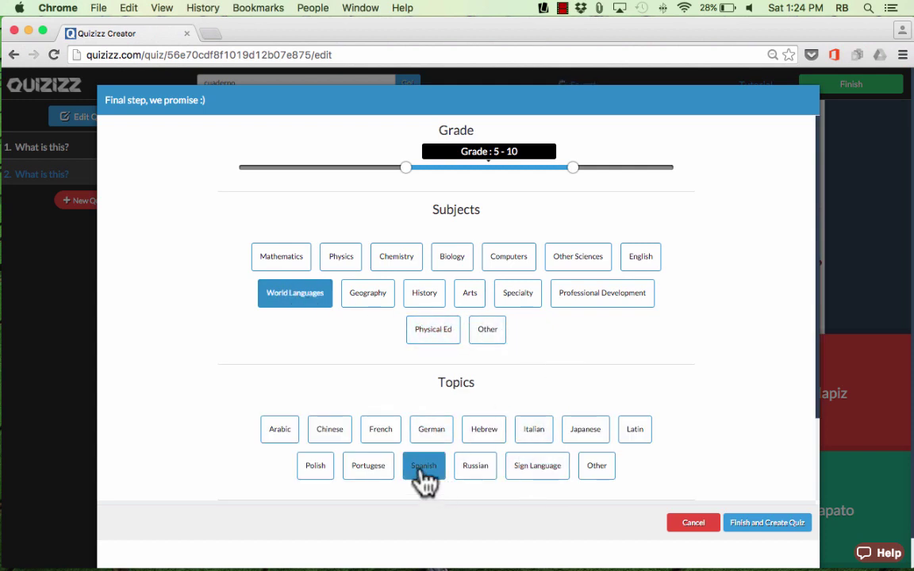
Create the Classroom Vocabulary quiz and review its two question cards
left_click(768, 524)
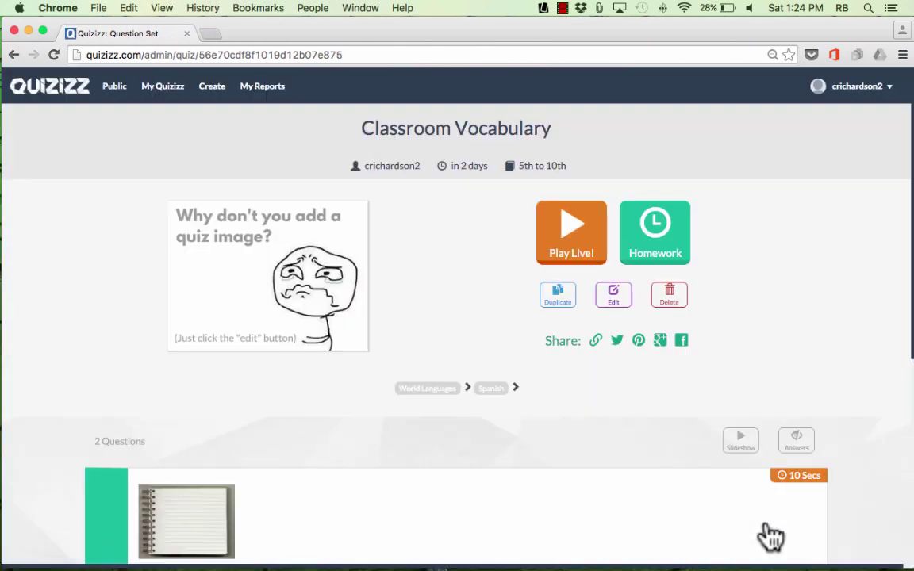
scroll(786, 536, "down", 5)
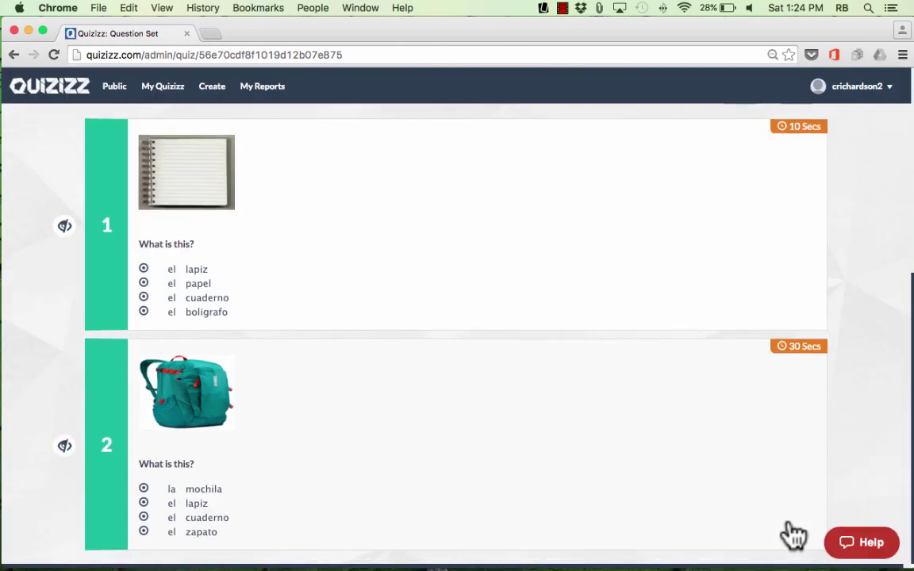
scroll(795, 535, "up", 5)
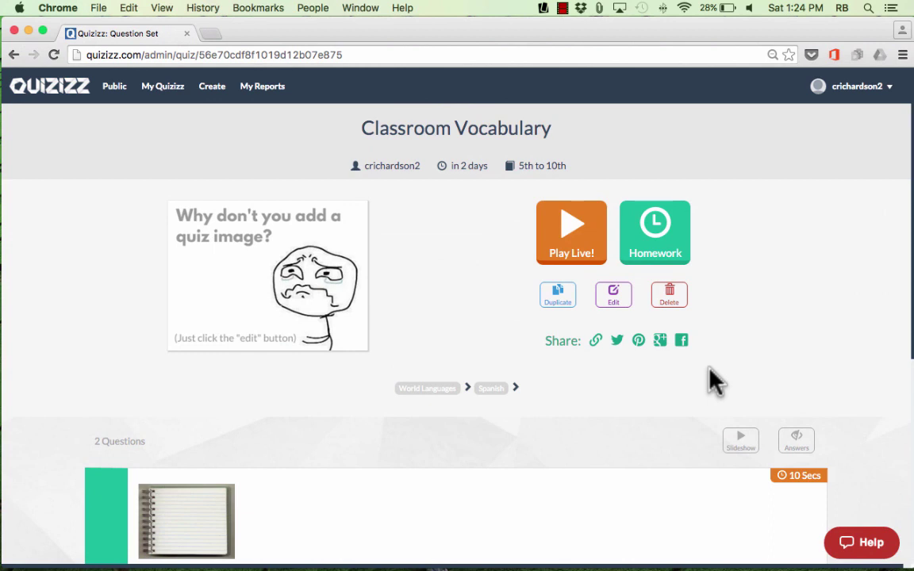
left_click(52, 100)
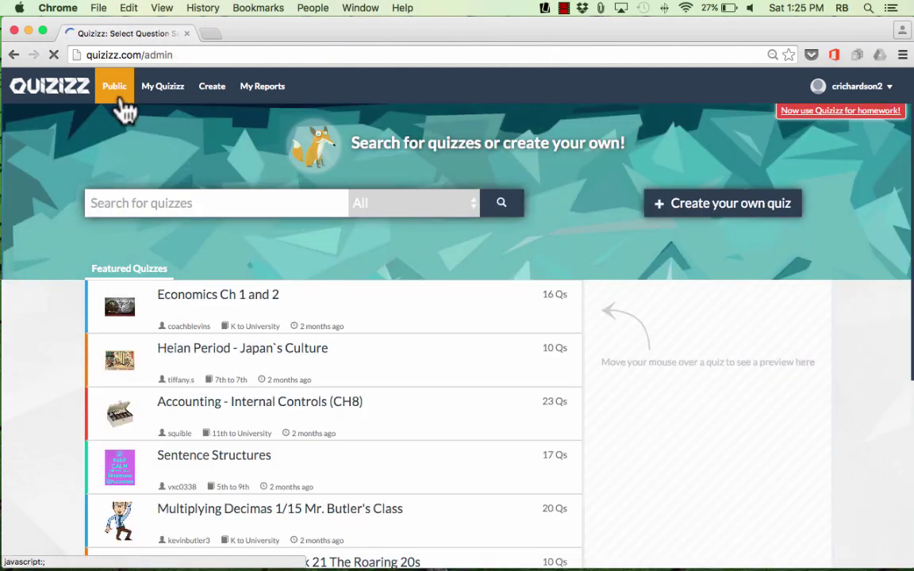
left_click(167, 88)
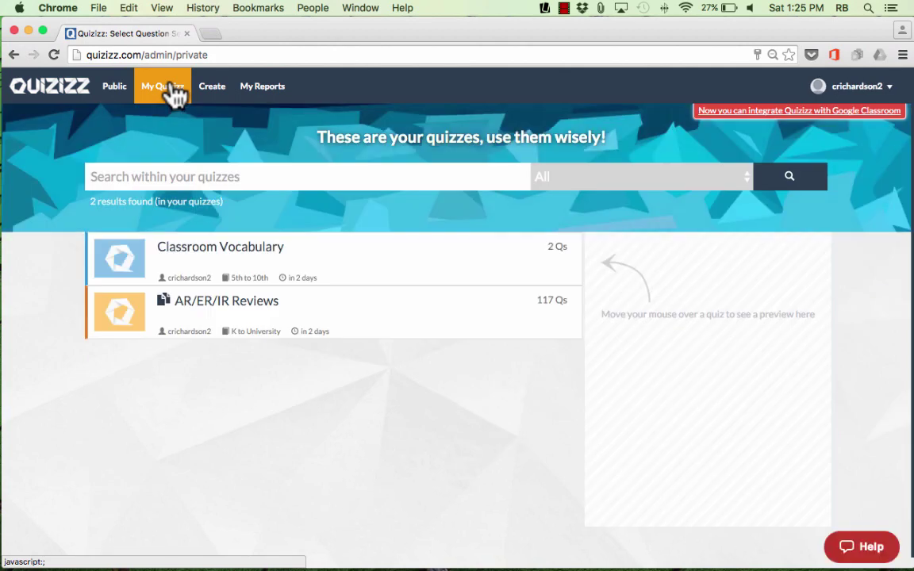
mouse_move(225, 318)
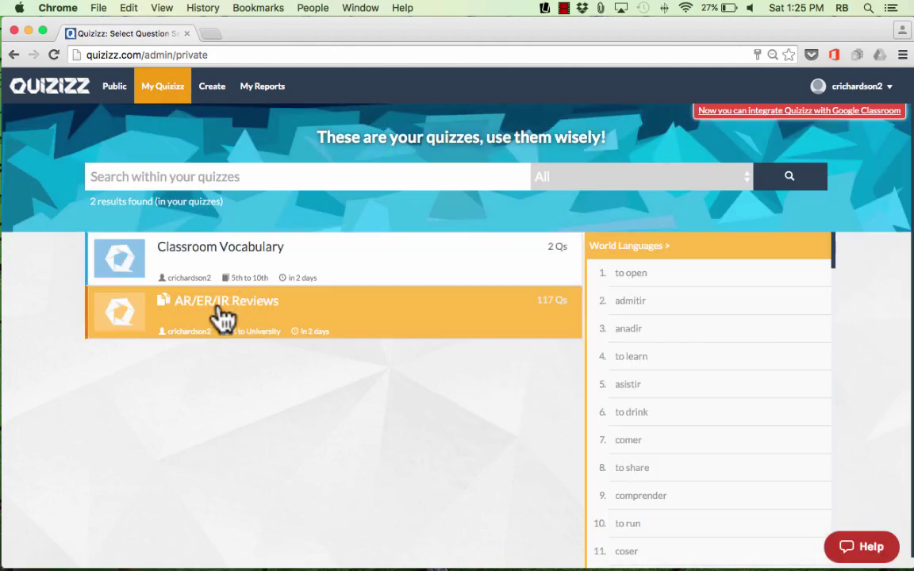
mouse_move(184, 256)
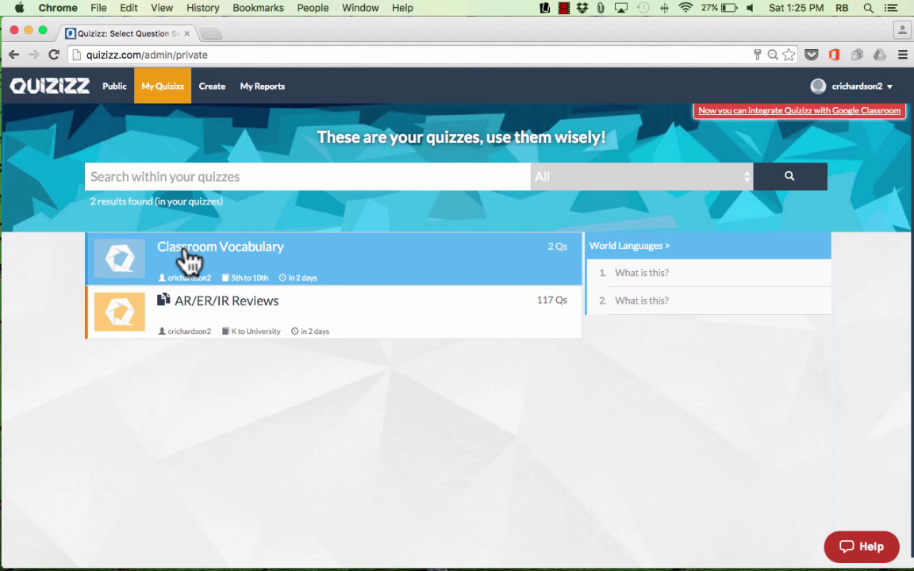
left_click(188, 258)
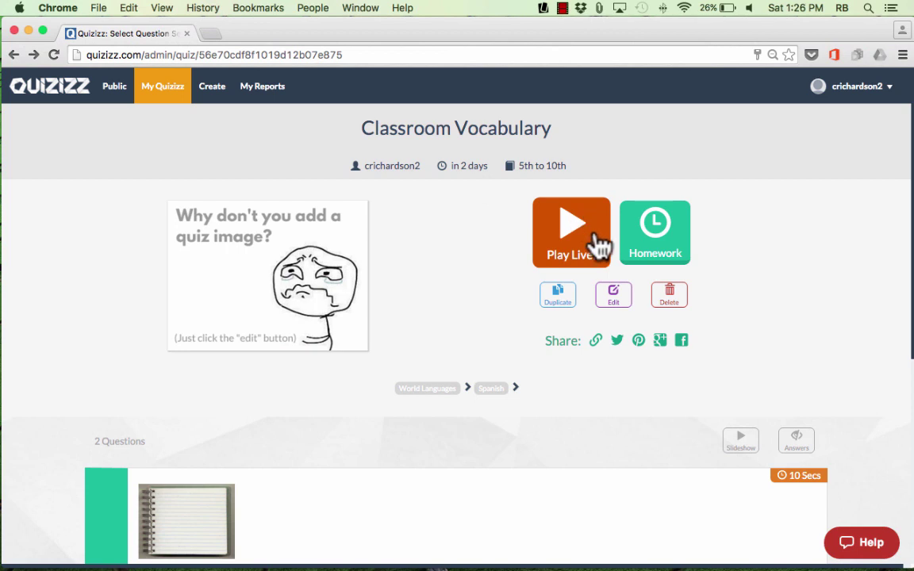
left_click(591, 264)
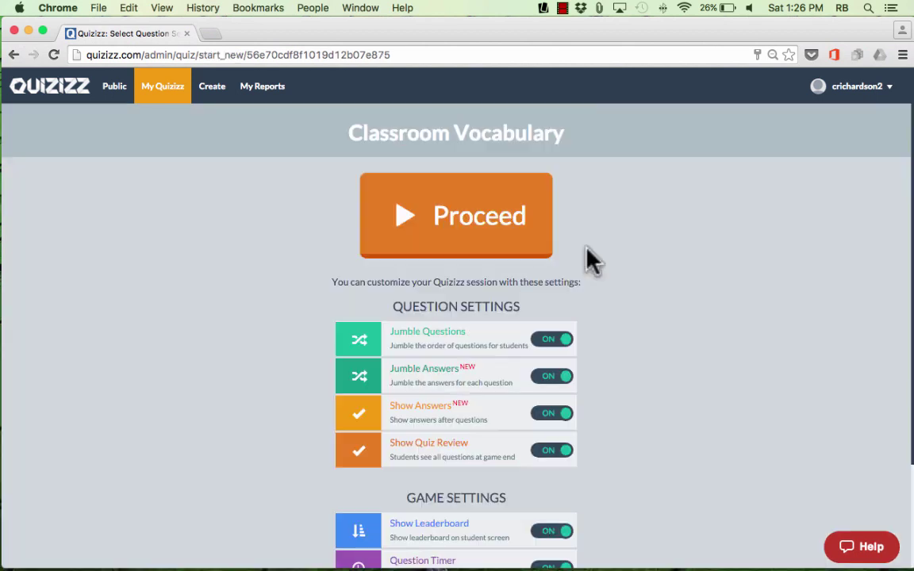
left_click(560, 340)
left_click(548, 342)
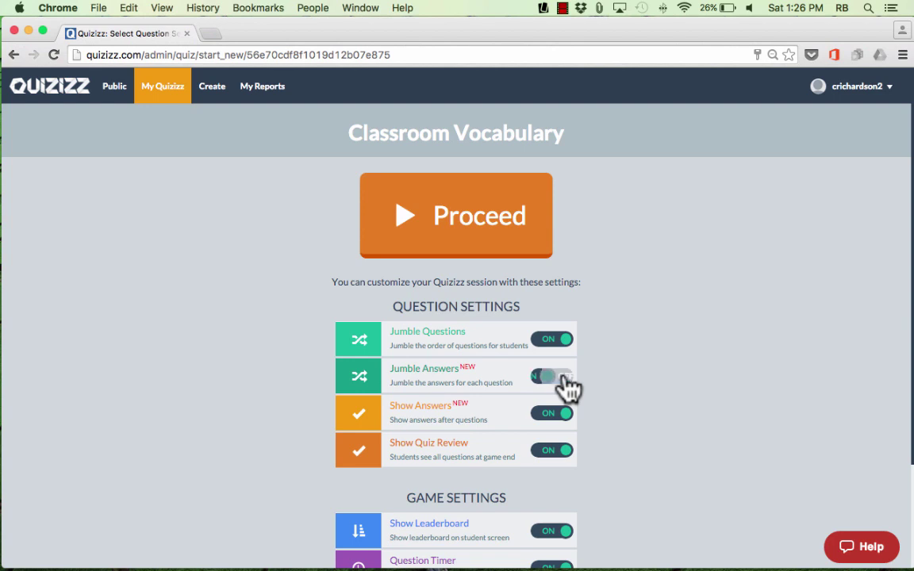
left_click(564, 379)
left_click(553, 383)
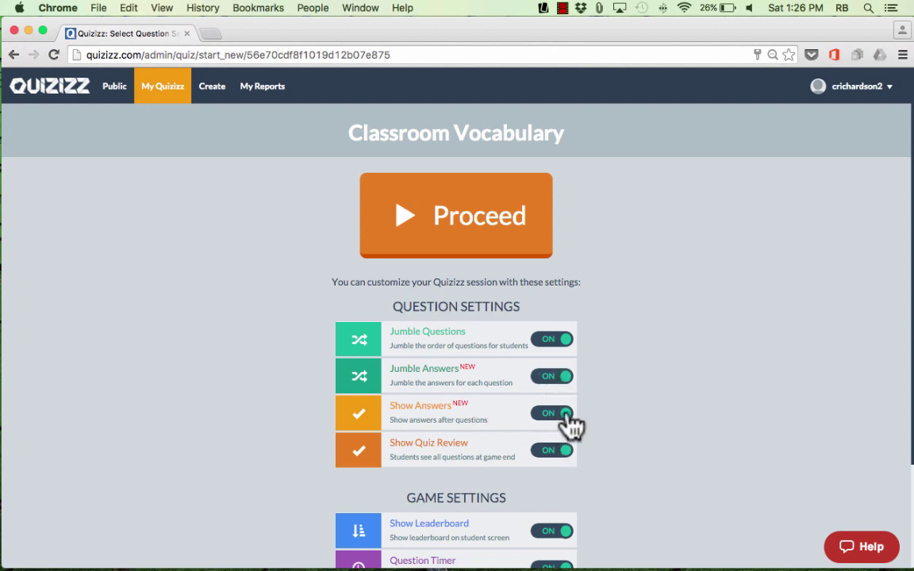
left_click(549, 416)
left_click(547, 419)
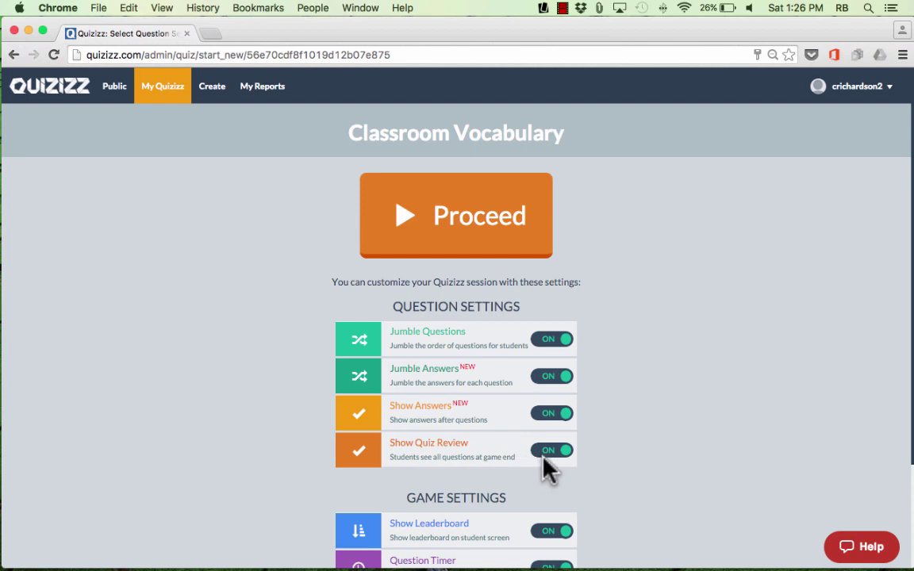
scroll(578, 468, "down", 3)
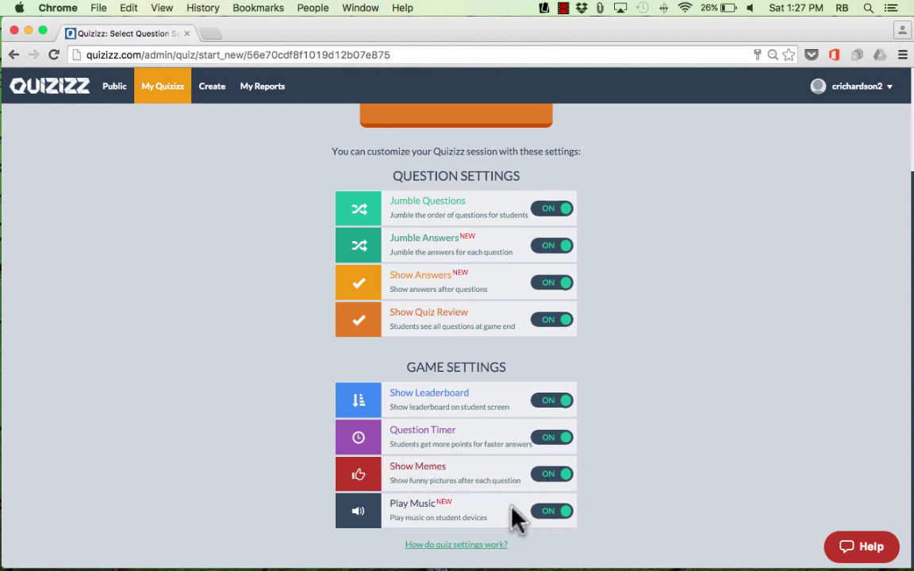
scroll(647, 443, "up", 1)
scroll(647, 444, "up", 3)
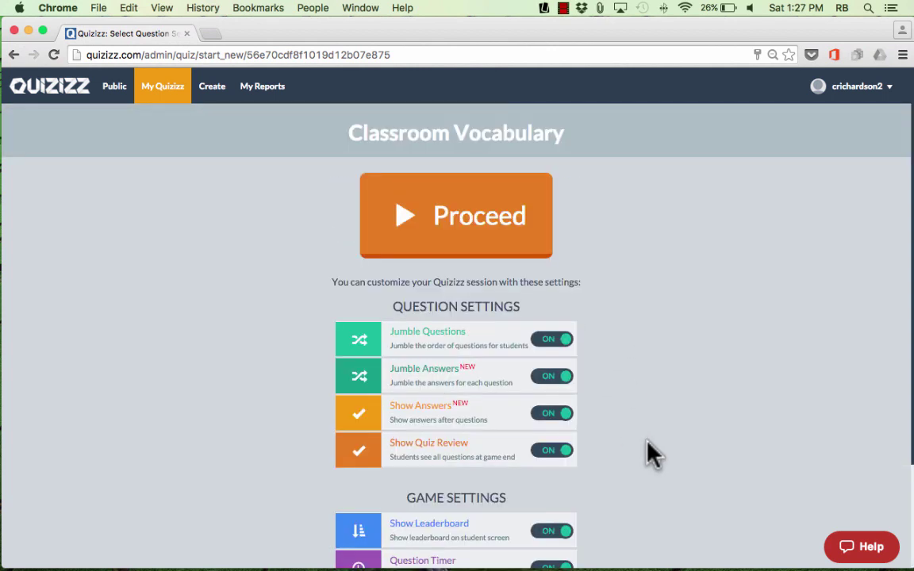
Launch the live game with join code 61376 and return to the dashboard once a student joins
left_click(468, 246)
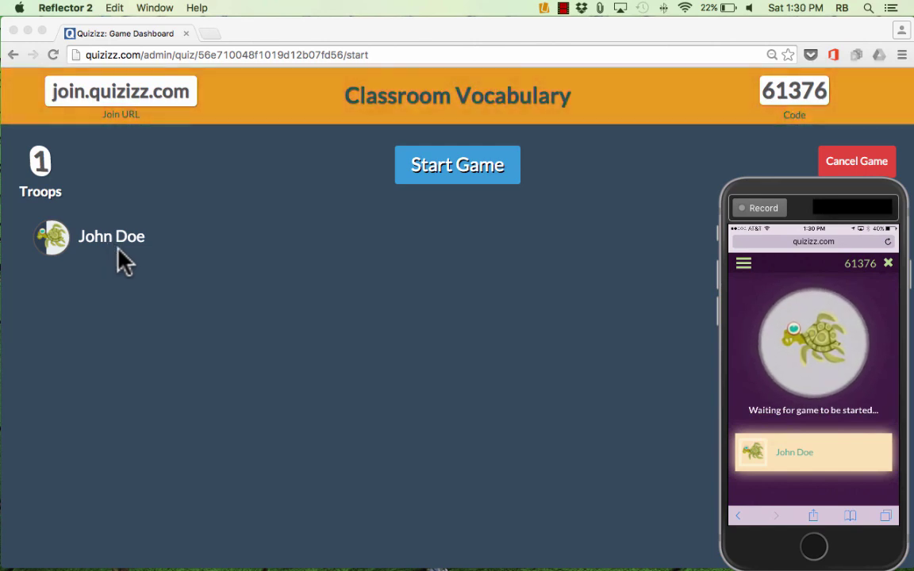
left_click(58, 242)
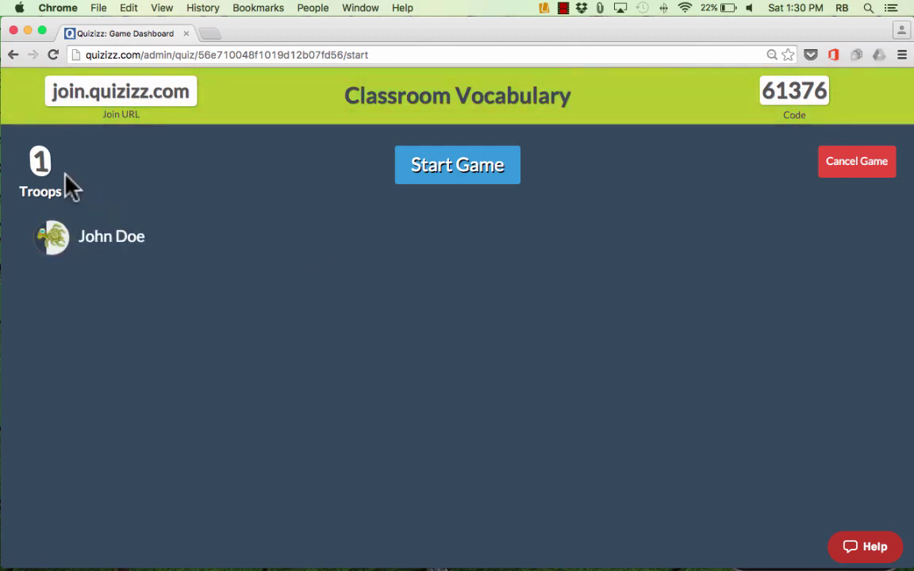
Start the game and answer both questions on the mirrored phone for a 1540 score
left_click(460, 168)
key("ctrl+Up")
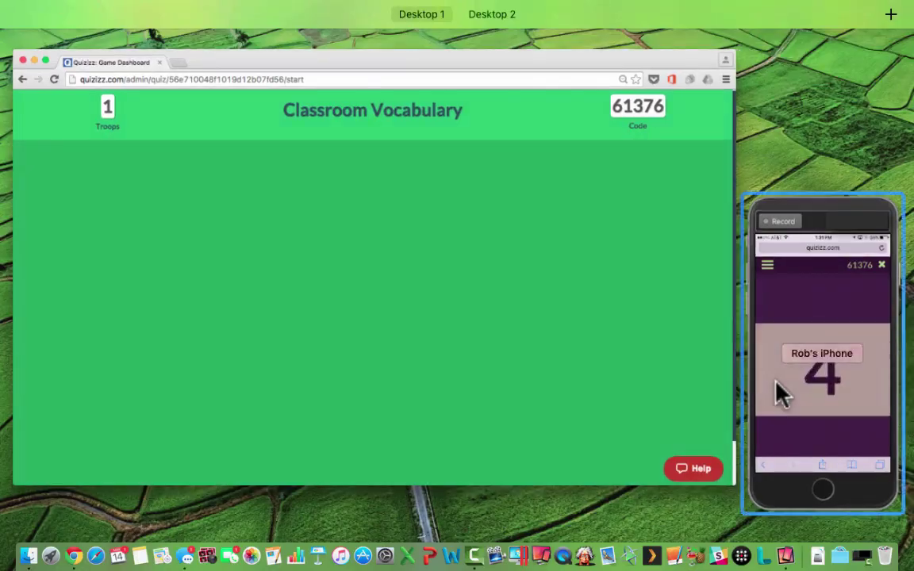
left_click(777, 388)
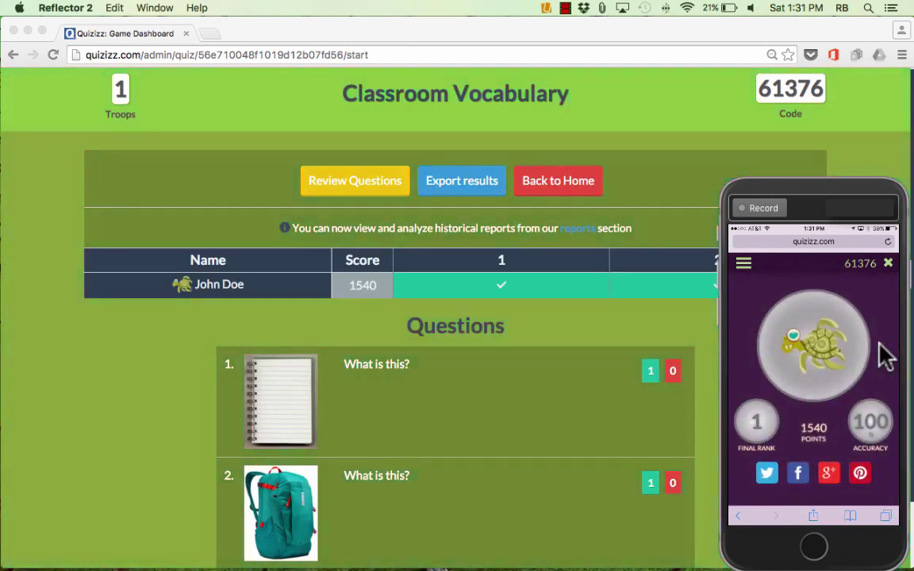
Review the game's questions, stepping to the backpack question and back to the notebook one
left_click(654, 331)
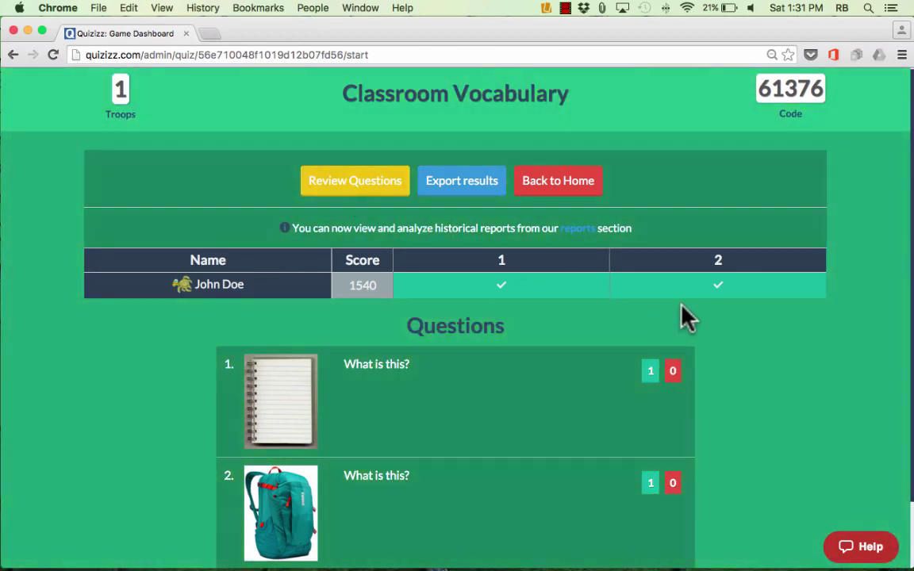
scroll(701, 312, "down", 1)
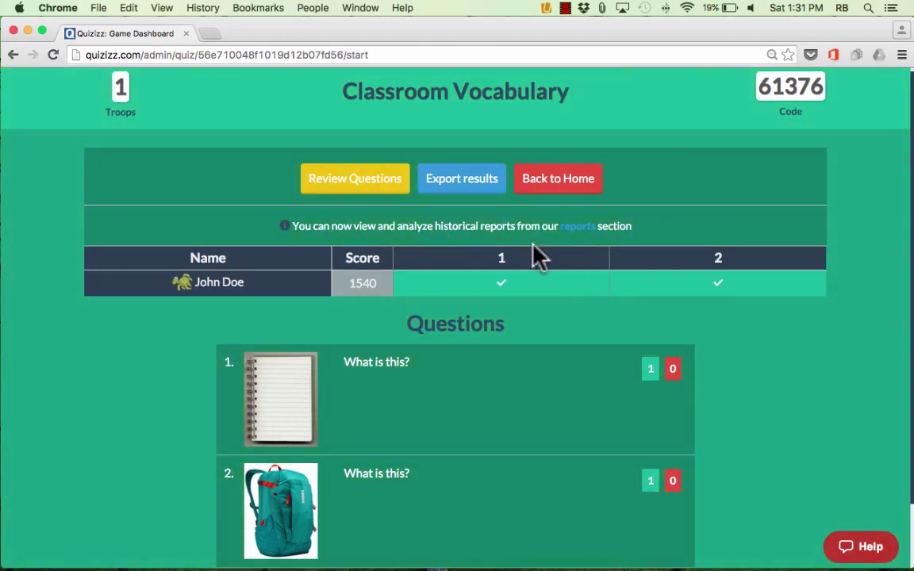
left_click(357, 188)
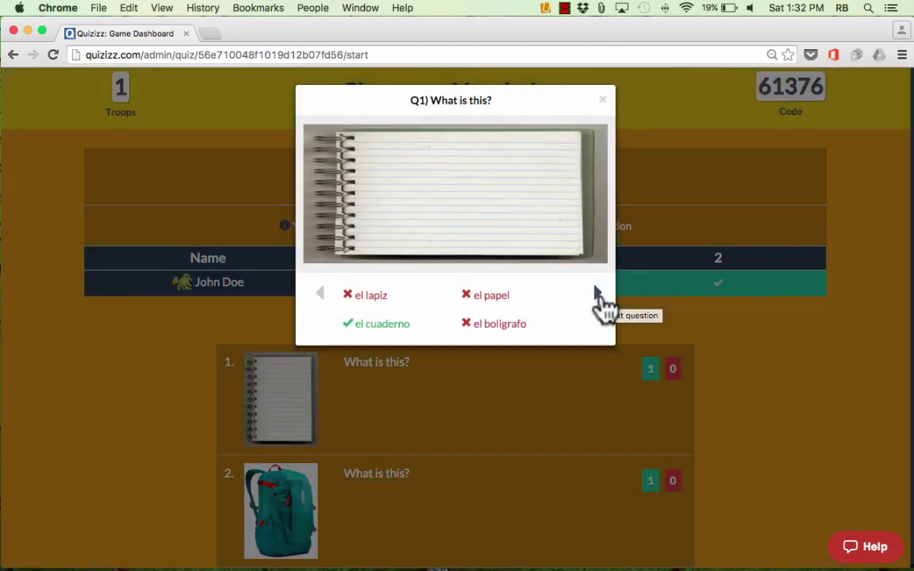
left_click(599, 294)
left_click(601, 305)
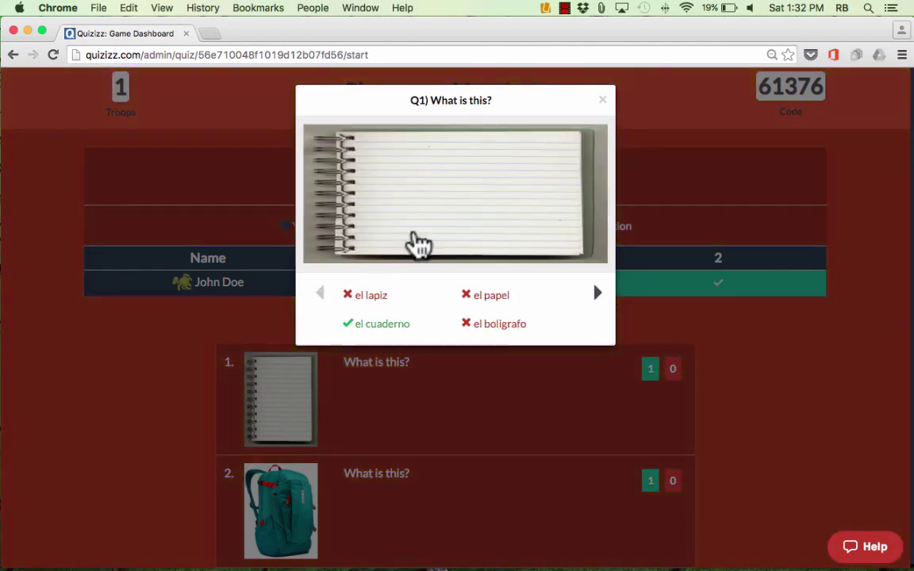
Close the question review window
key("Escape")
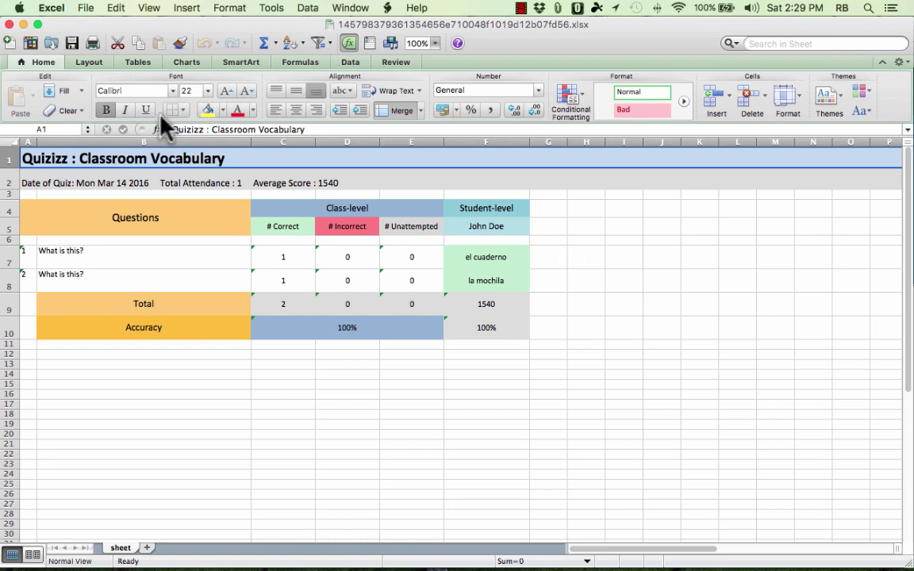
Back in Chrome, open the Classroom Vocabulary report's player results: 1540 points, 2/2 correct
key("ctrl+Up")
left_click(242, 157)
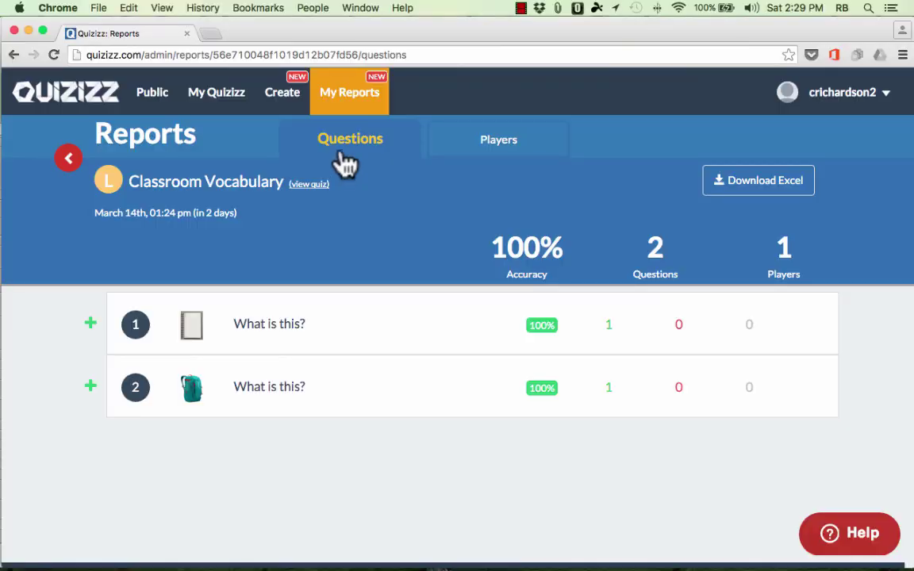
left_click(347, 99)
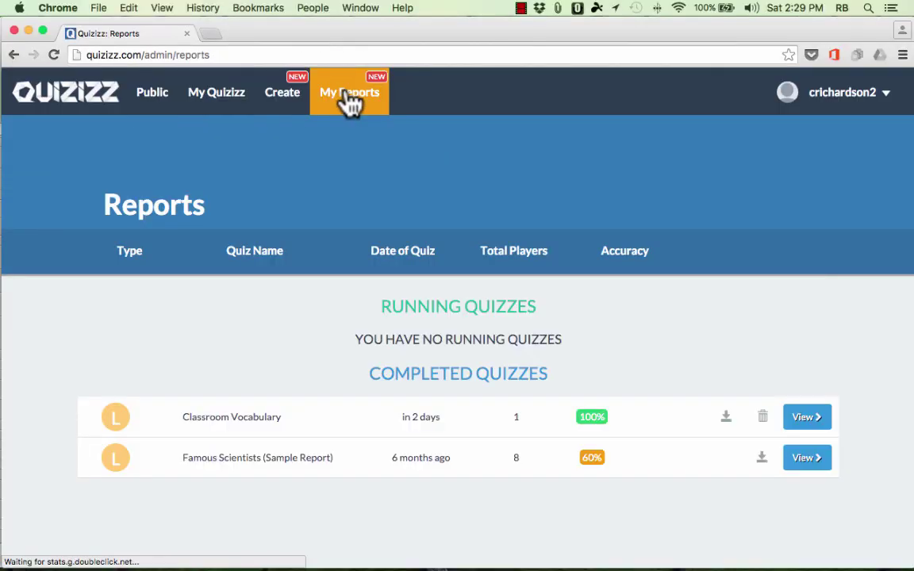
left_click(248, 431)
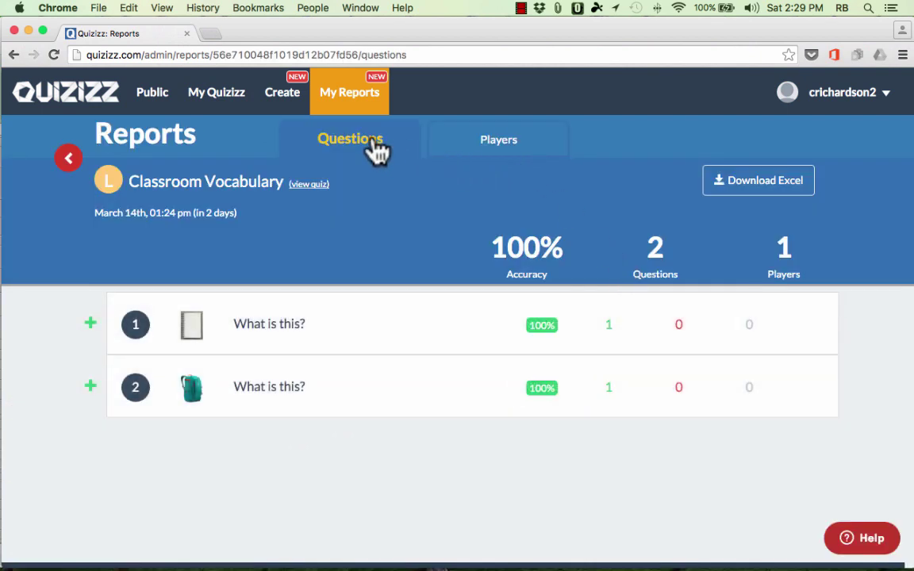
left_click(500, 151)
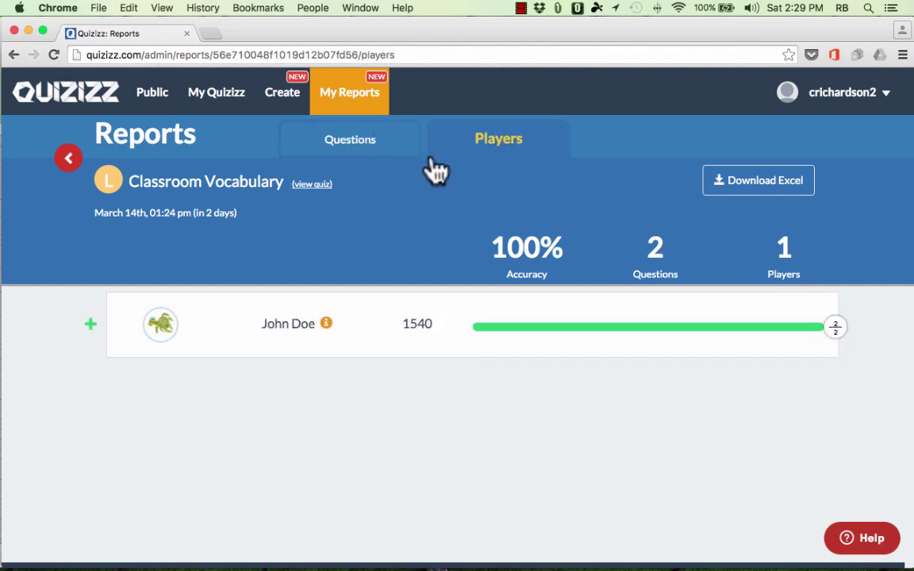
From My Quizizz, open the Classroom Vocabulary quiz page (grades 5th–10th, World Languages › Spanish)
left_click(222, 99)
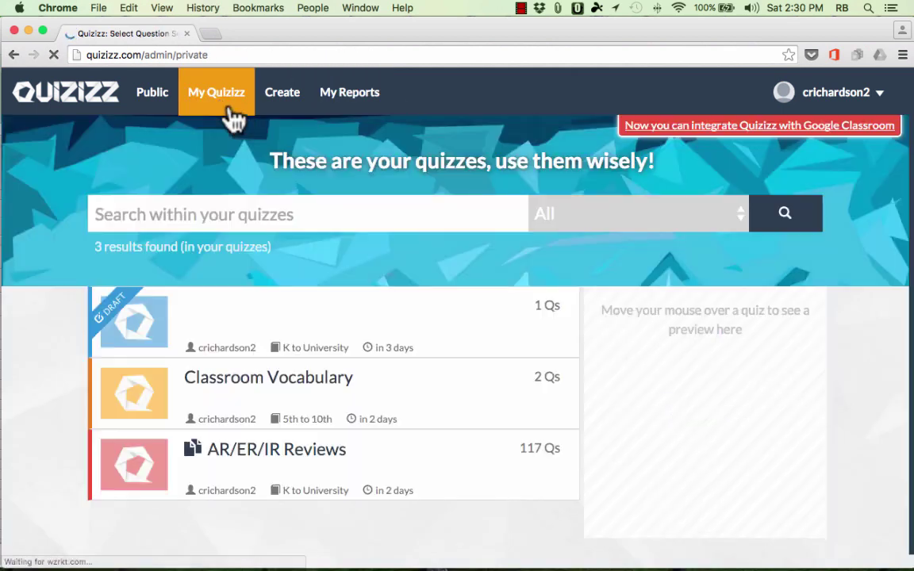
mouse_move(322, 300)
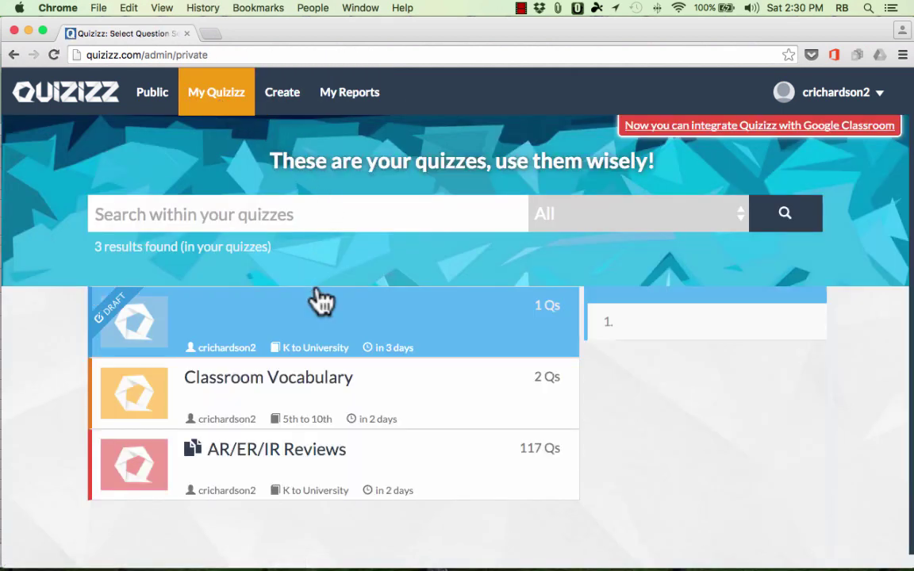
mouse_move(250, 397)
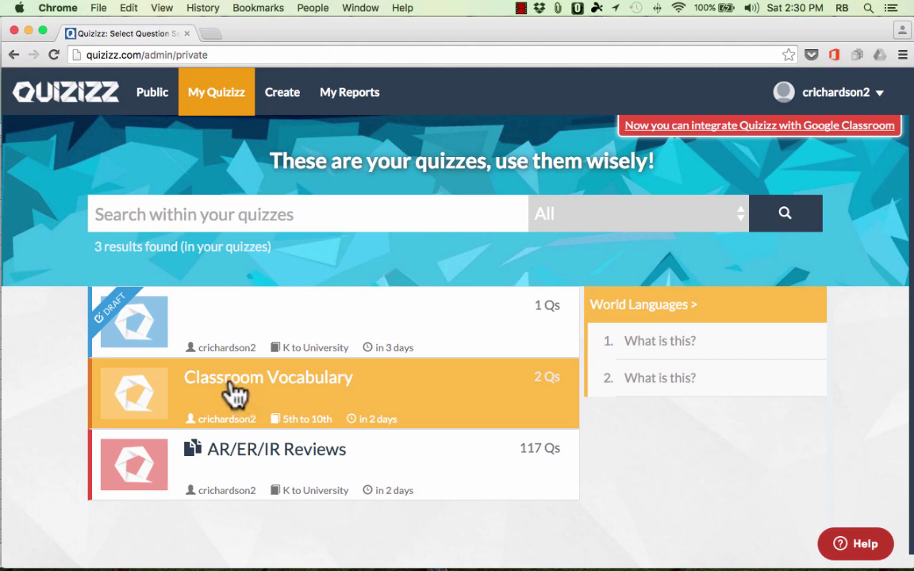
left_click(236, 392)
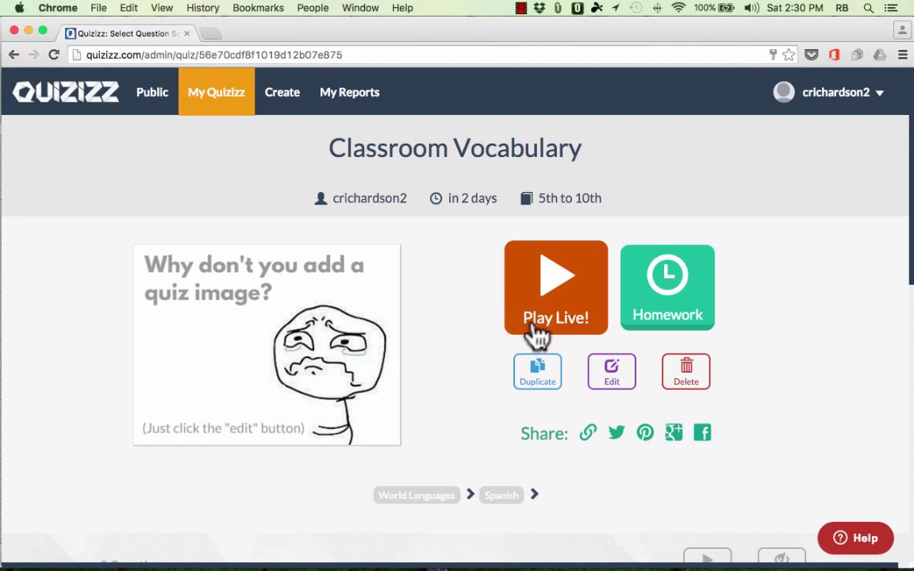
Assign Classroom Vocabulary as homework due Mar 18 at 05:30 PM and publish it
left_click(669, 322)
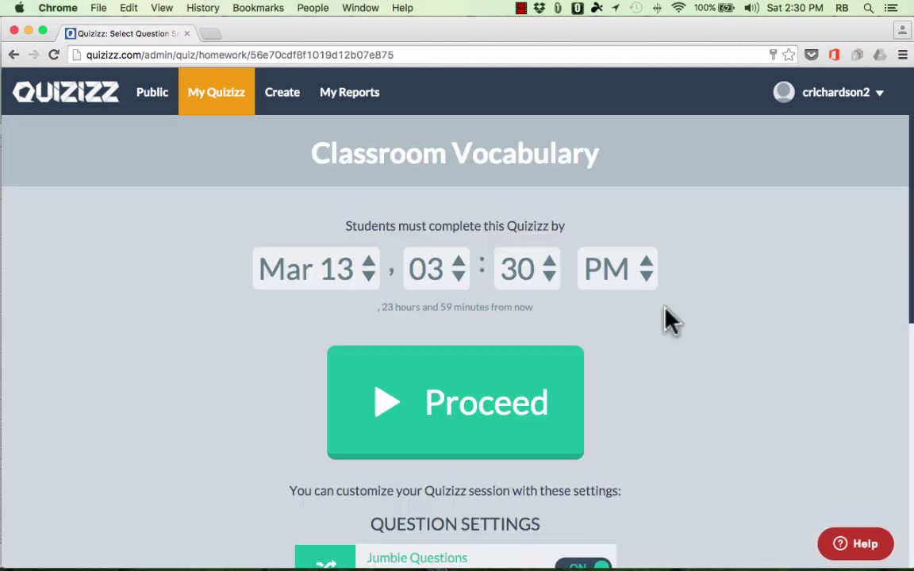
left_click(368, 274)
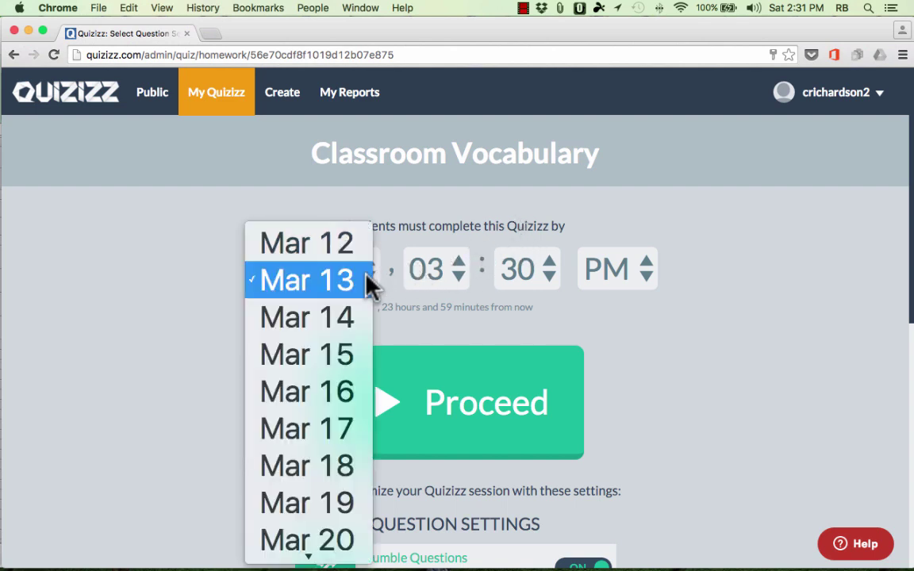
left_click(349, 466)
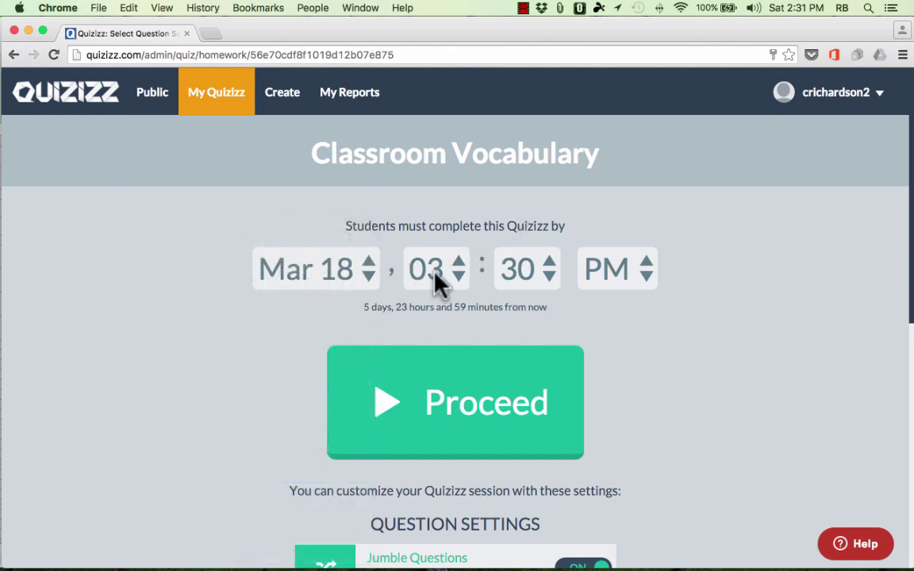
left_click(445, 290)
left_click(434, 354)
scroll(595, 369, "down", 10)
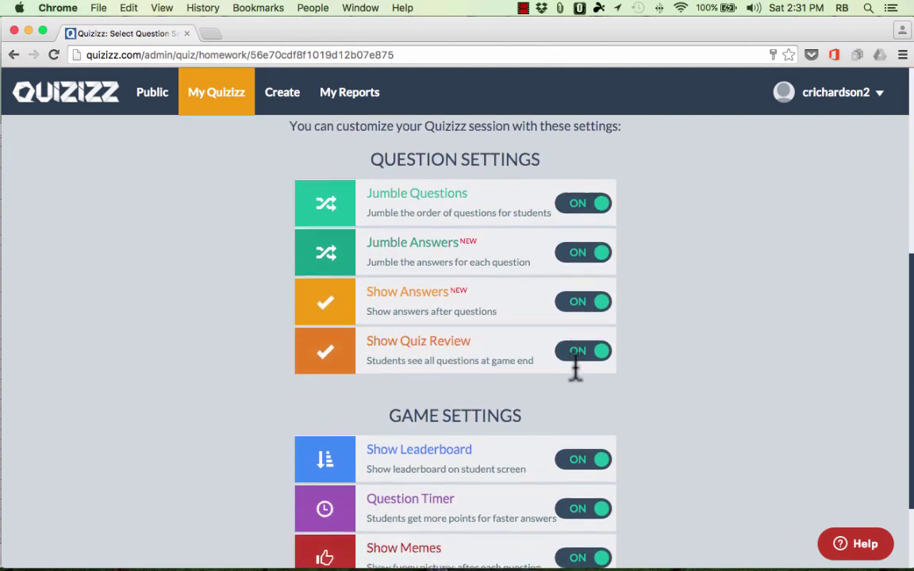
scroll(553, 317, "up", 5)
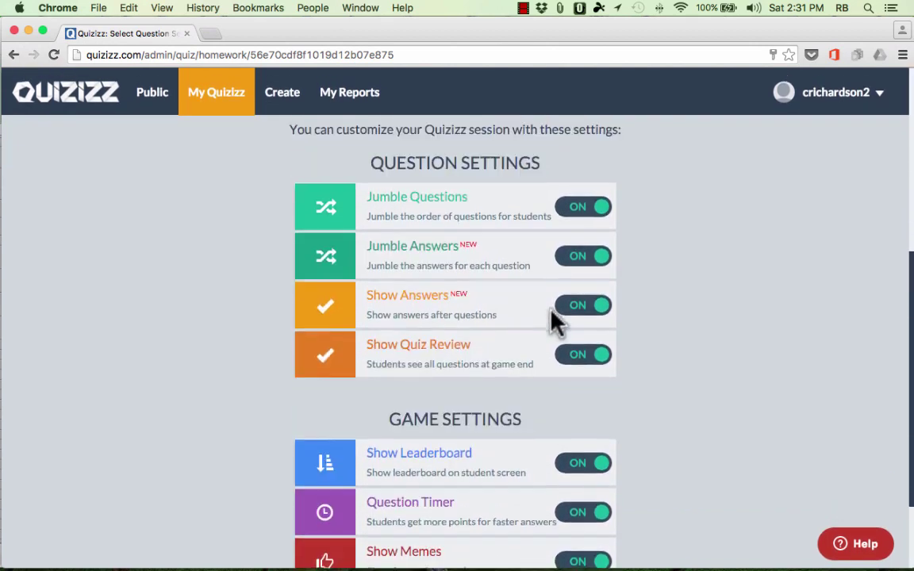
scroll(555, 322, "up", 3)
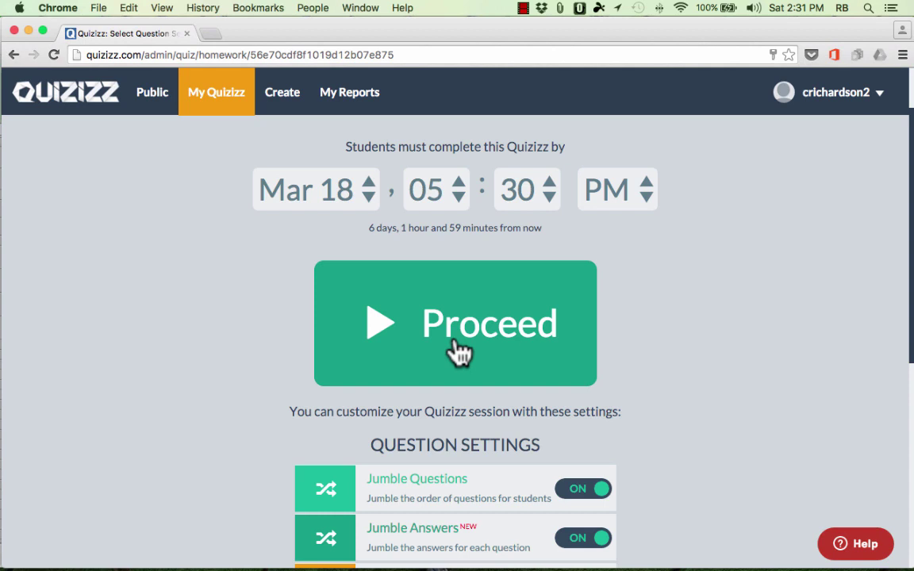
left_click(459, 352)
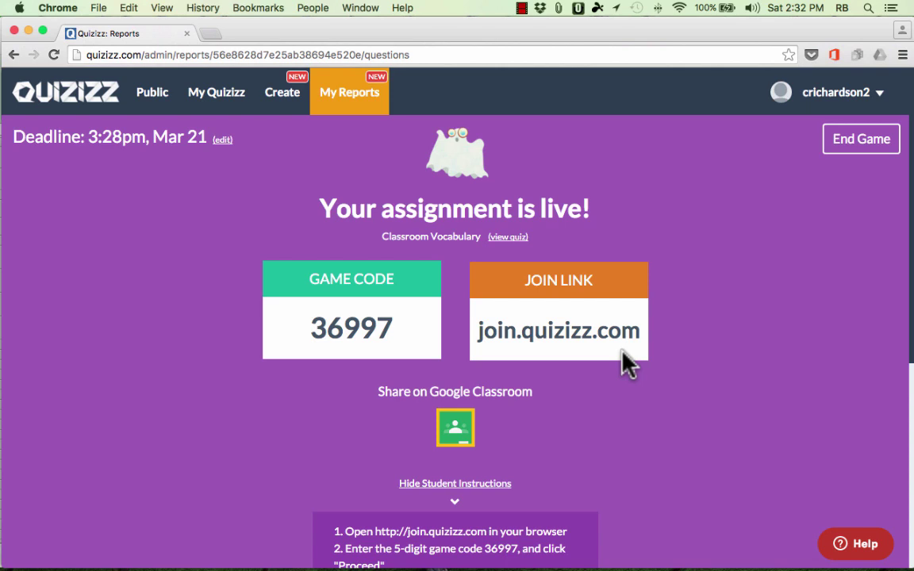
Scroll through the live homework page's join instructions for join.quizizz.com with game code 36997
scroll(591, 419, "down", 5)
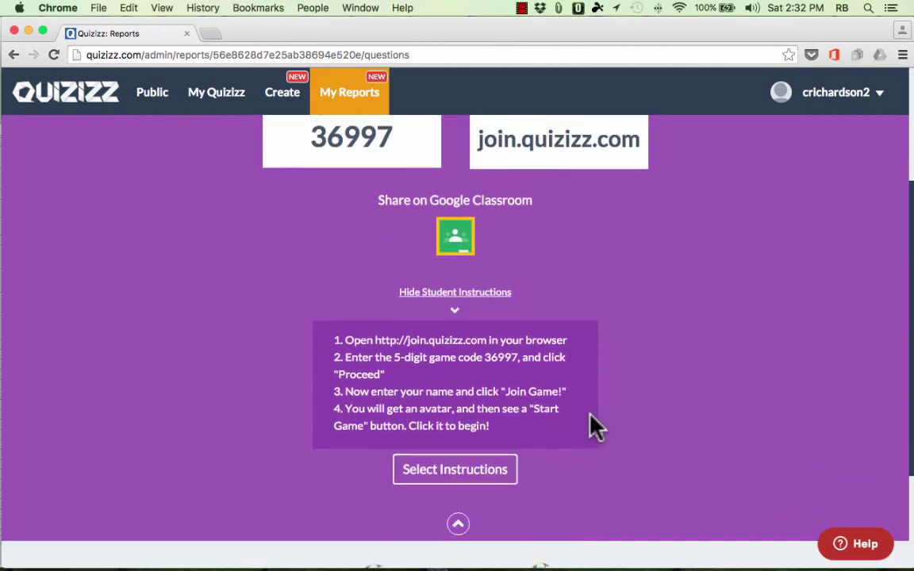
scroll(597, 429, "down", 4)
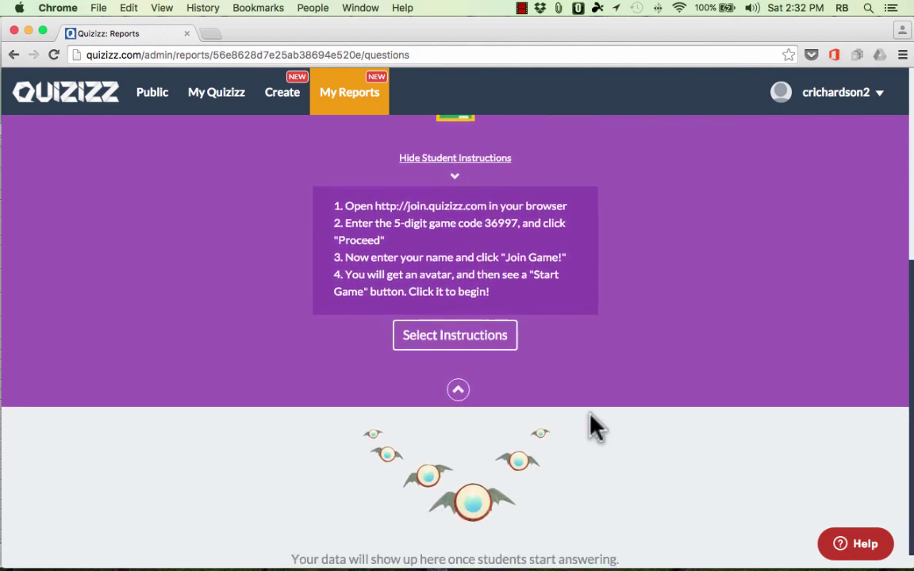
scroll(597, 428, "up", 8)
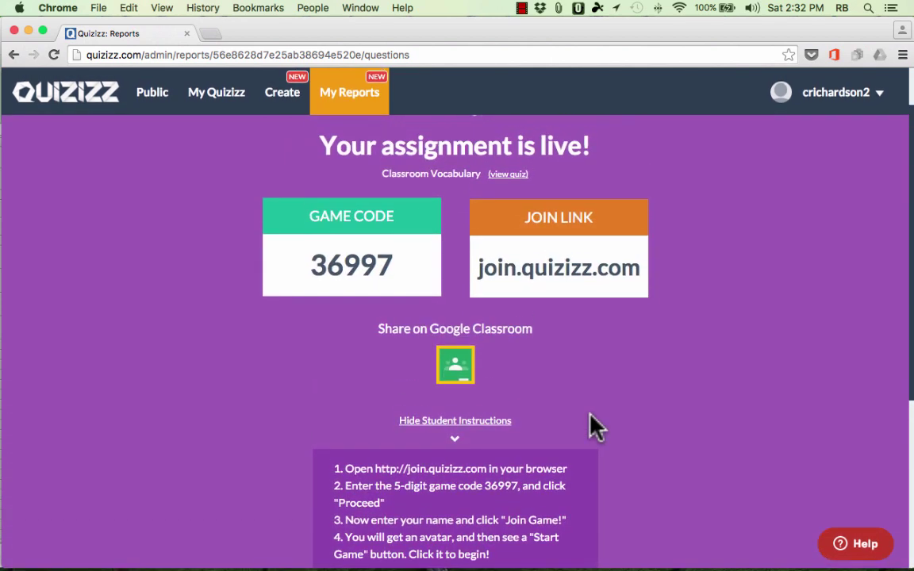
scroll(597, 428, "up", 2)
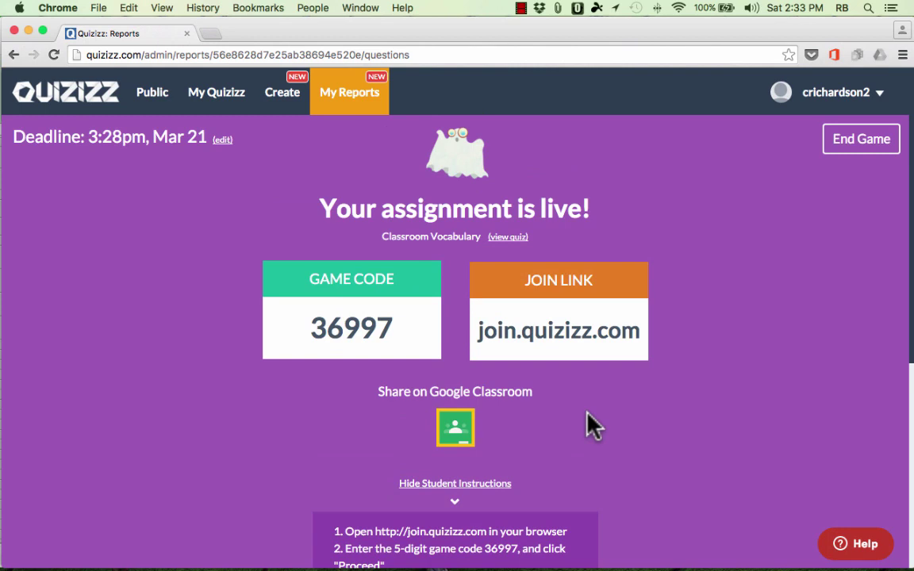